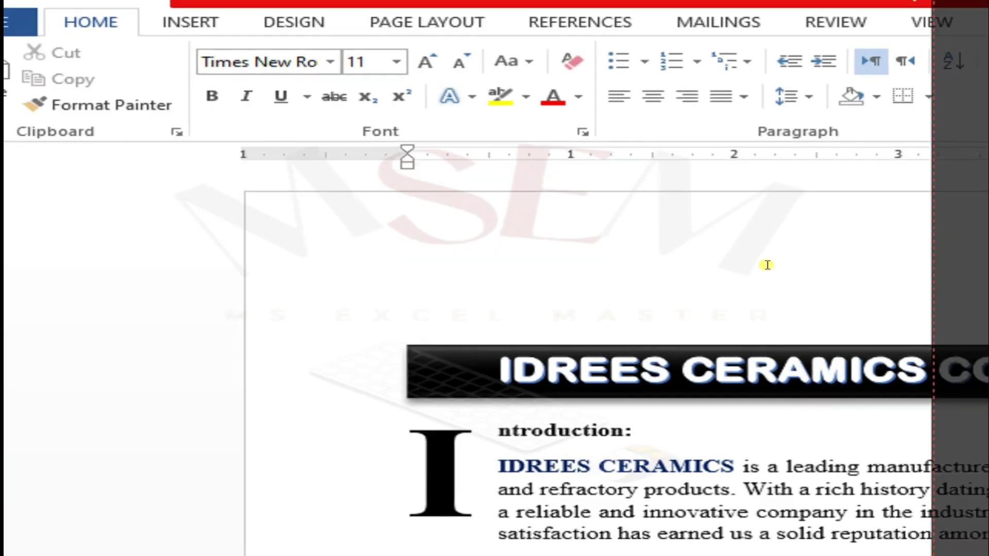
Review the company profile document from its introduction through the contact information and conclusion
scroll(731, 292, down, 10)
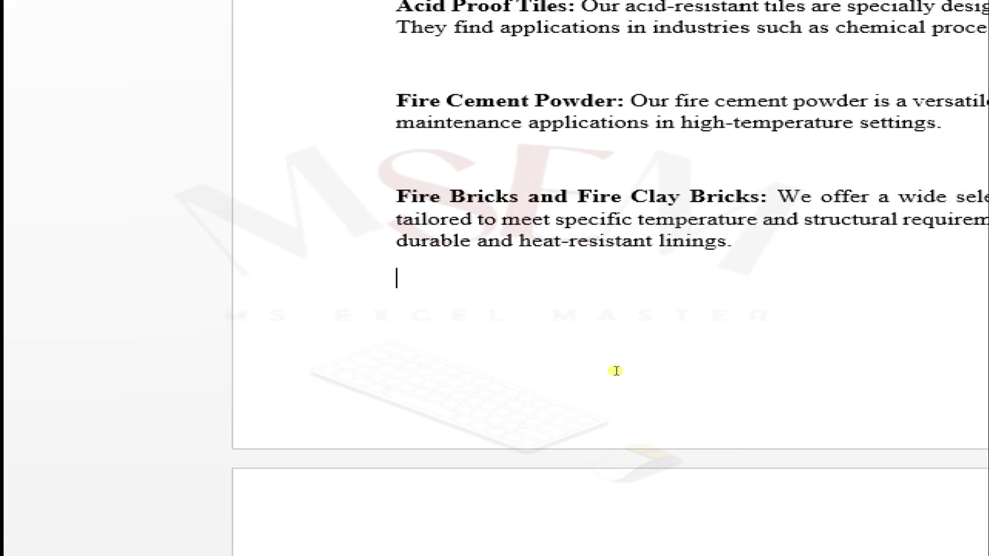
scroll(449, 135, up, 1)
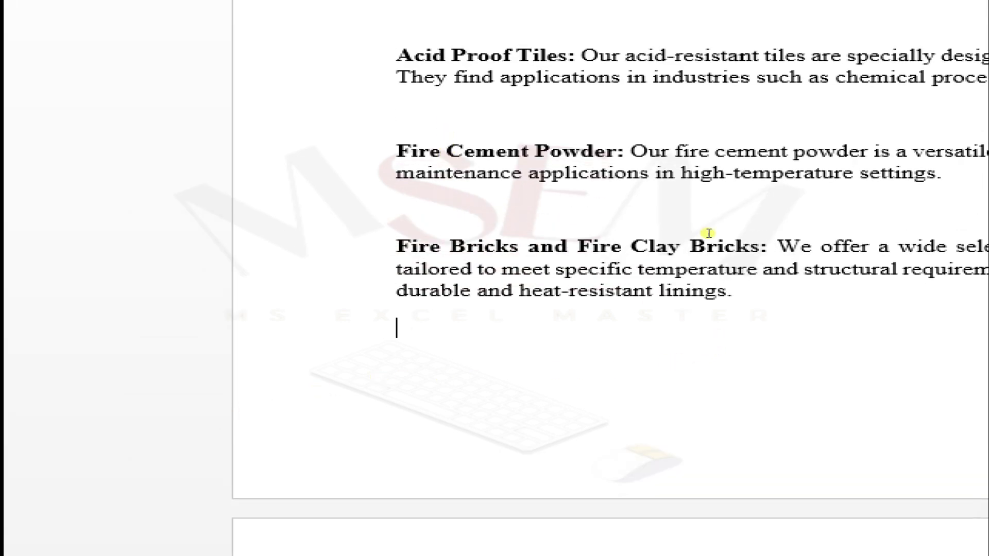
scroll(670, 278, up, 7)
scroll(665, 360, down, 15)
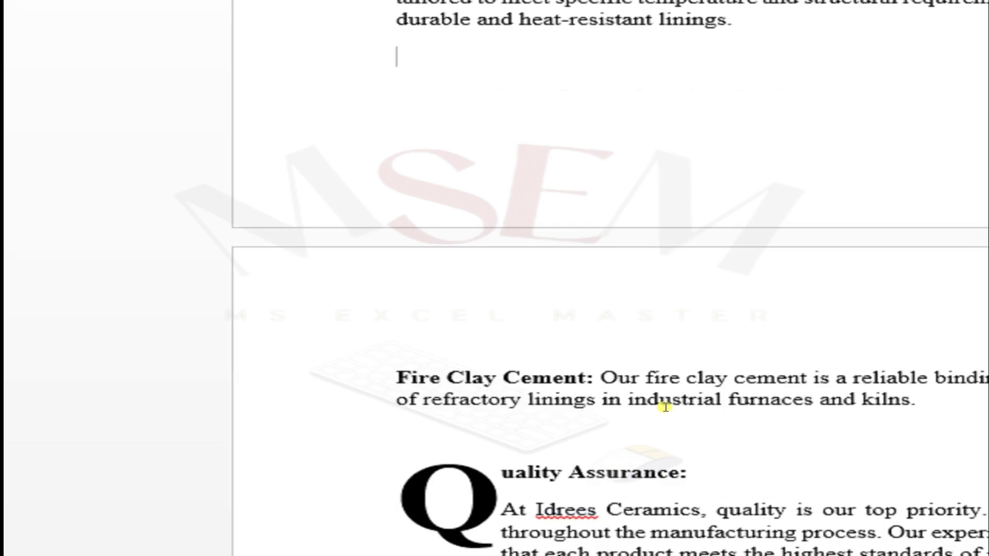
scroll(907, 270, down, 15)
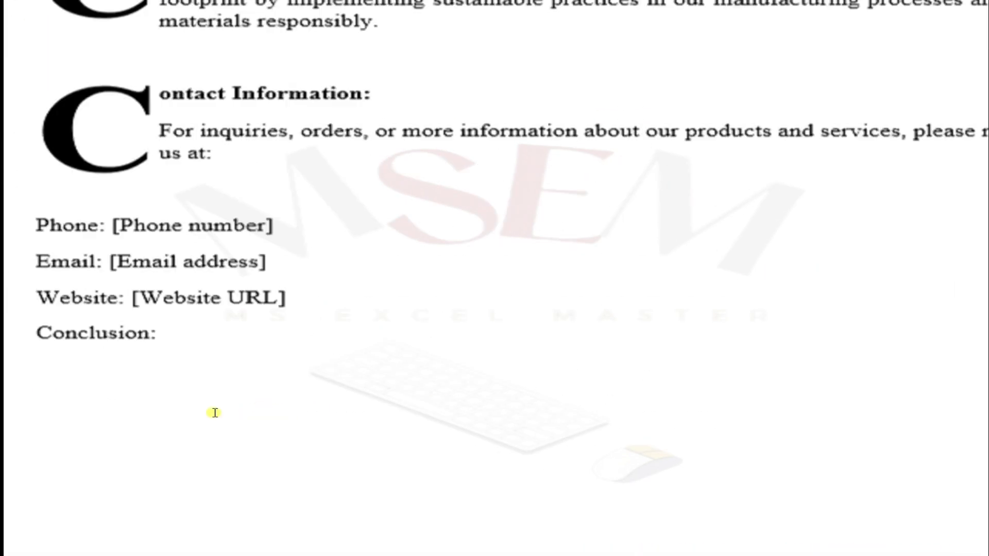
scroll(244, 396, down, 3)
scroll(733, 144, up, 8)
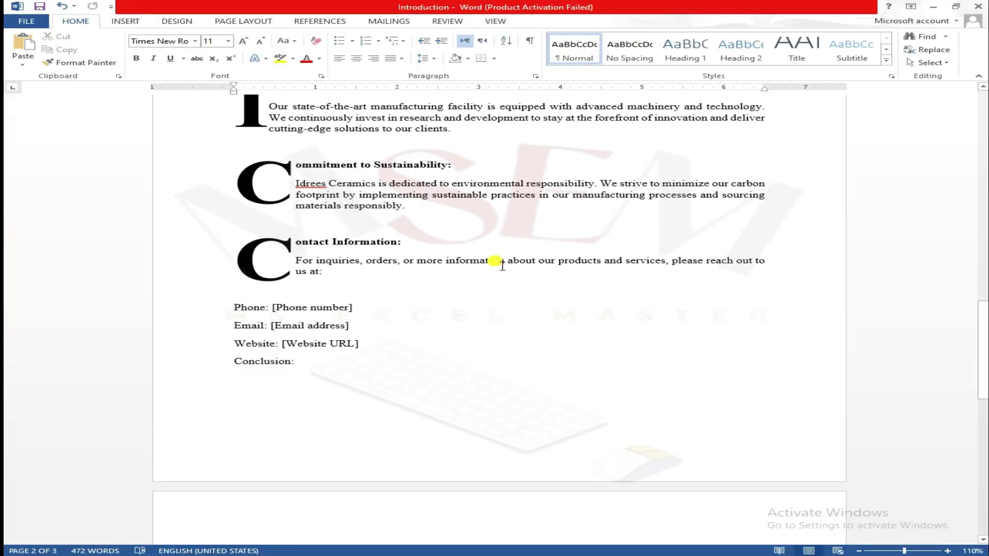
scroll(513, 268, up, 15)
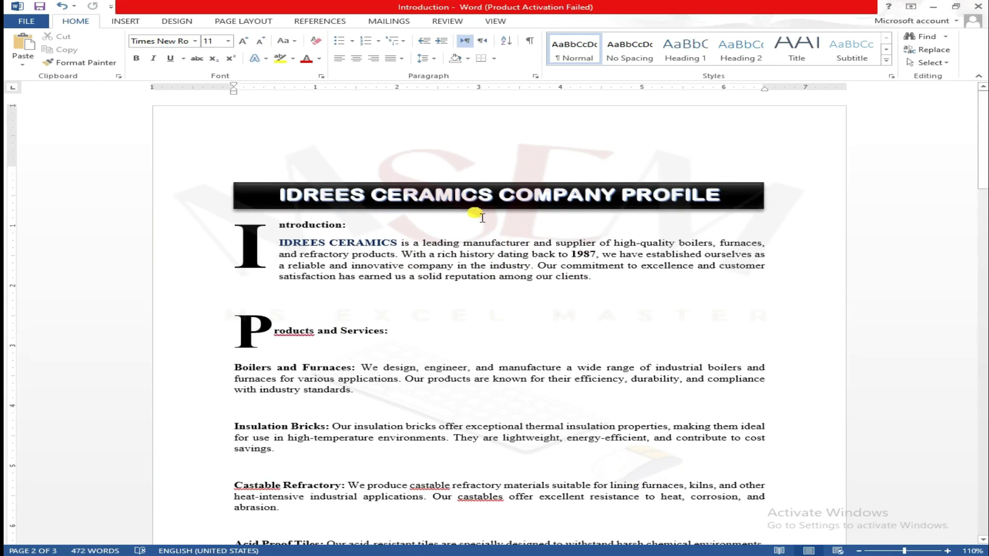
click(123, 21)
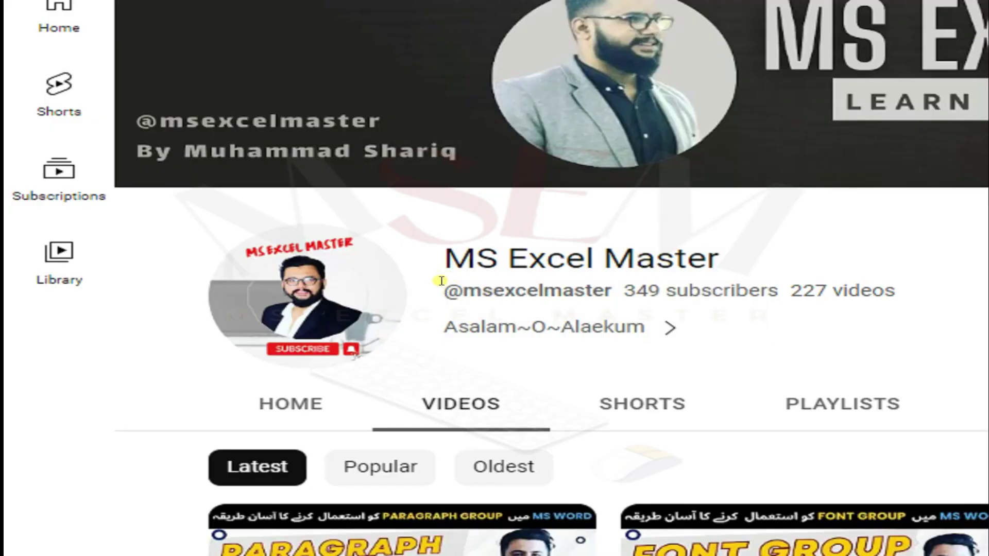
Switch to the MS Excel Master YouTube channel, browse its uploaded videos and open its playlists
drag(441, 280, 563, 283)
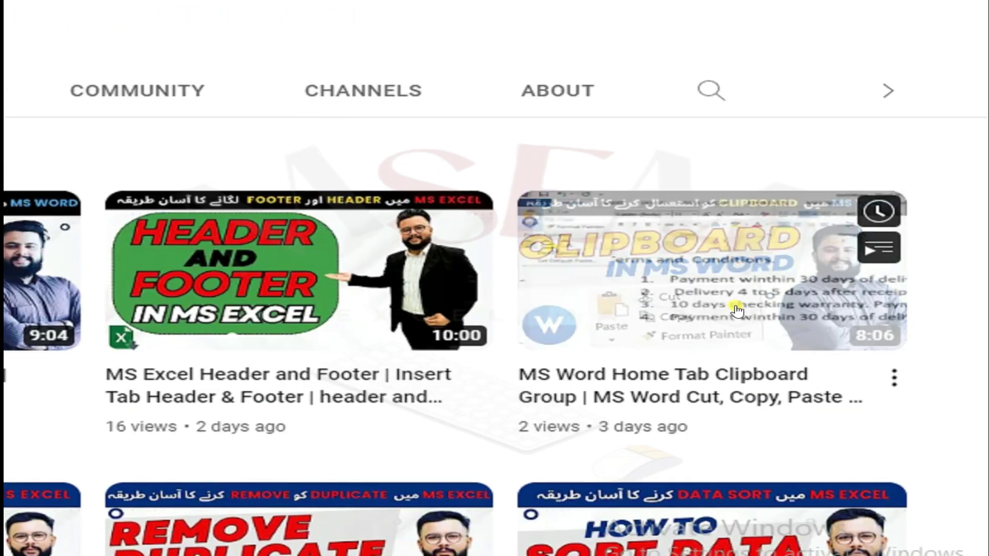
scroll(737, 309, down, 3)
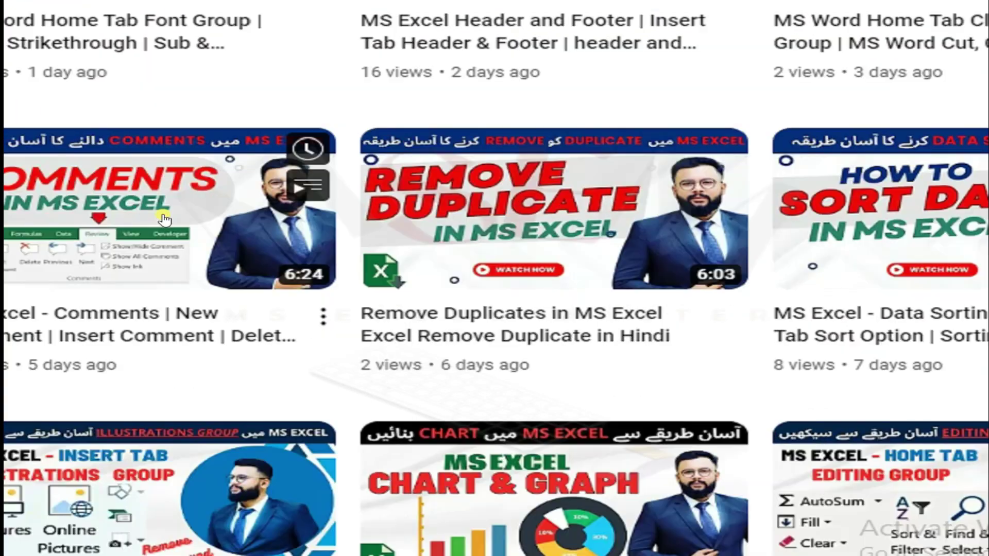
scroll(108, 223, down, 3)
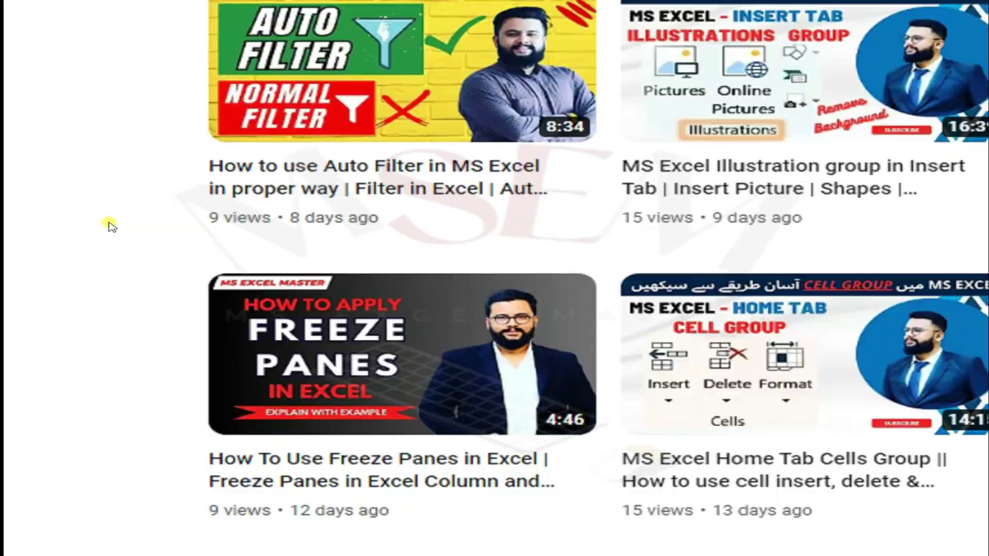
scroll(601, 226, down, 2)
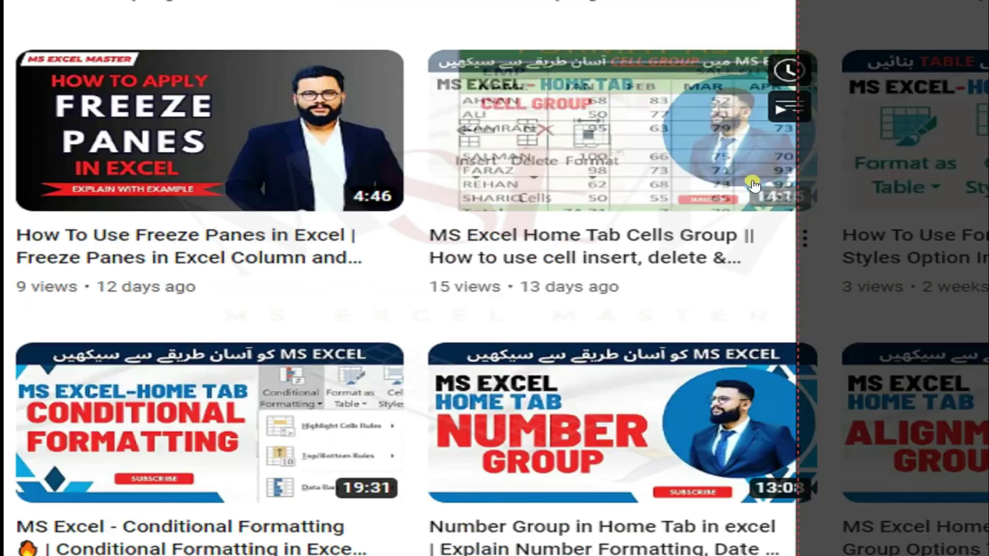
scroll(732, 252, down, 5)
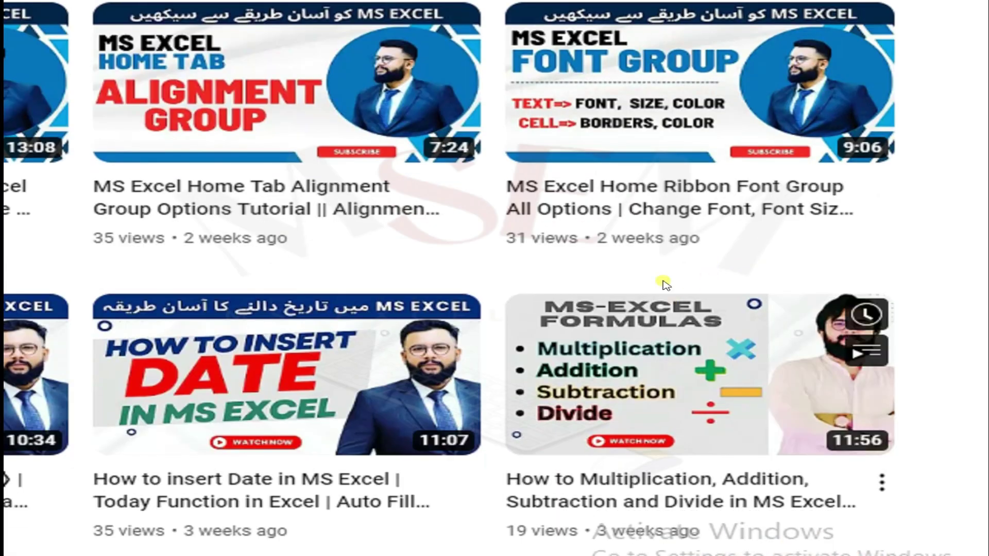
scroll(280, 368, down, 2)
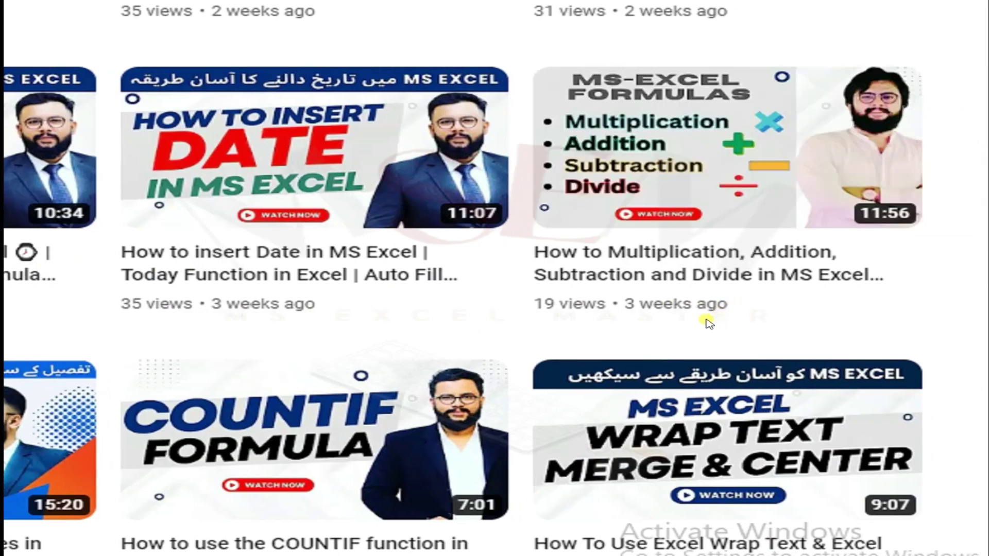
scroll(710, 323, down, 2)
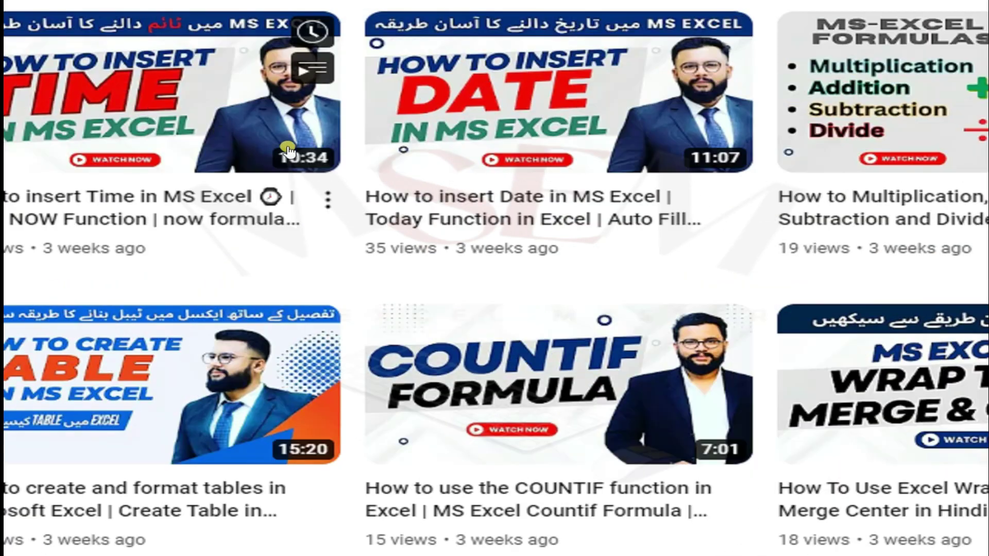
scroll(246, 379, down, 5)
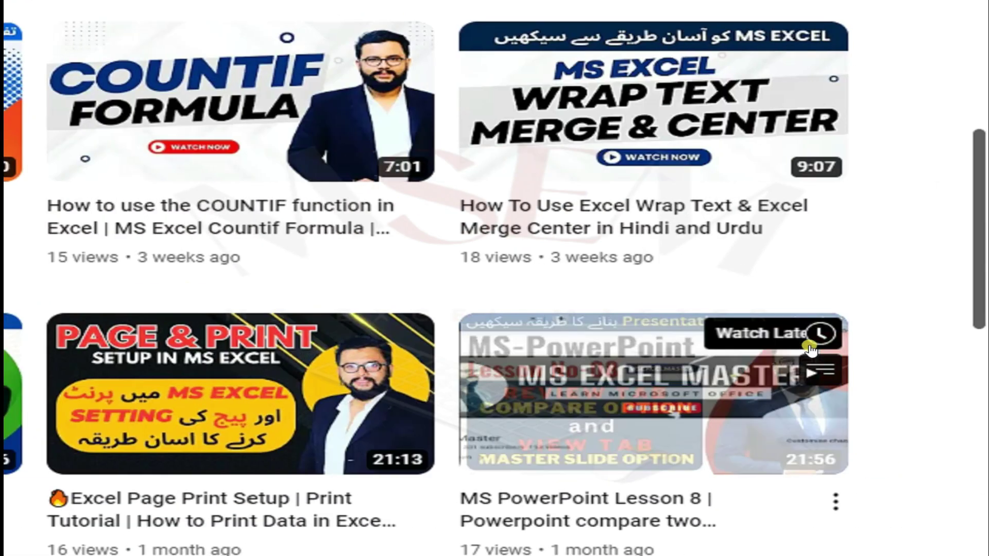
scroll(262, 299, up, 5)
scroll(263, 299, up, 10)
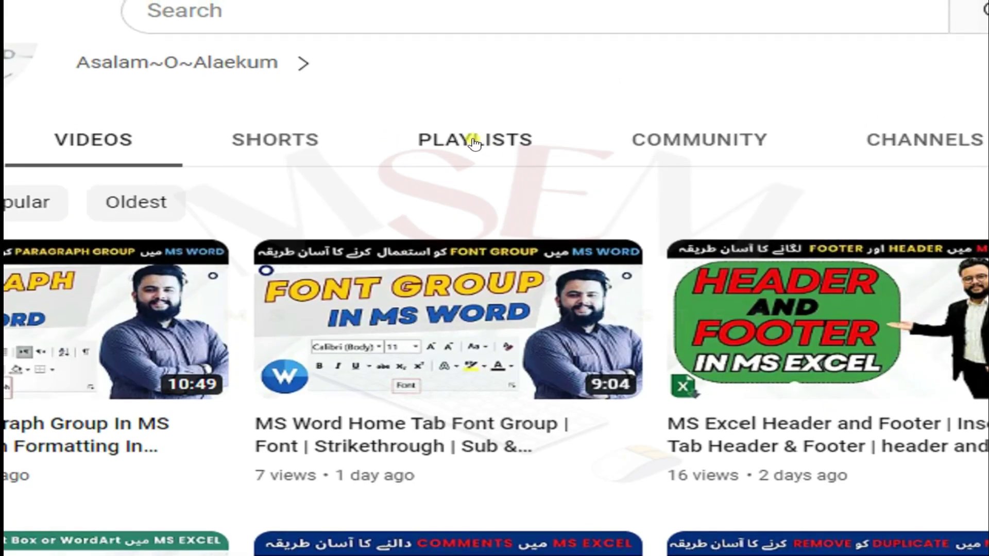
click(473, 143)
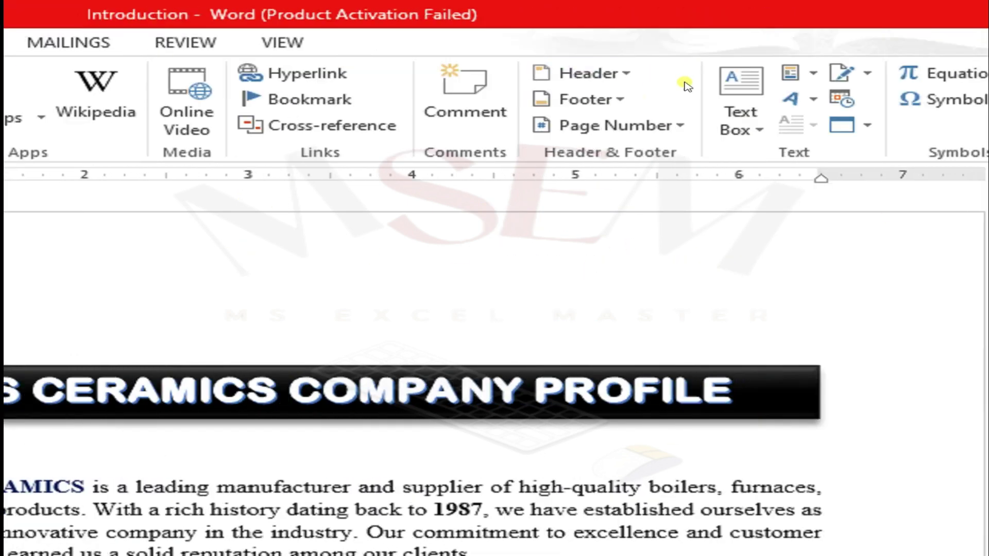
Switch back to Word and insert the built-in Facet (Even Page) header in the company profile document
click(626, 75)
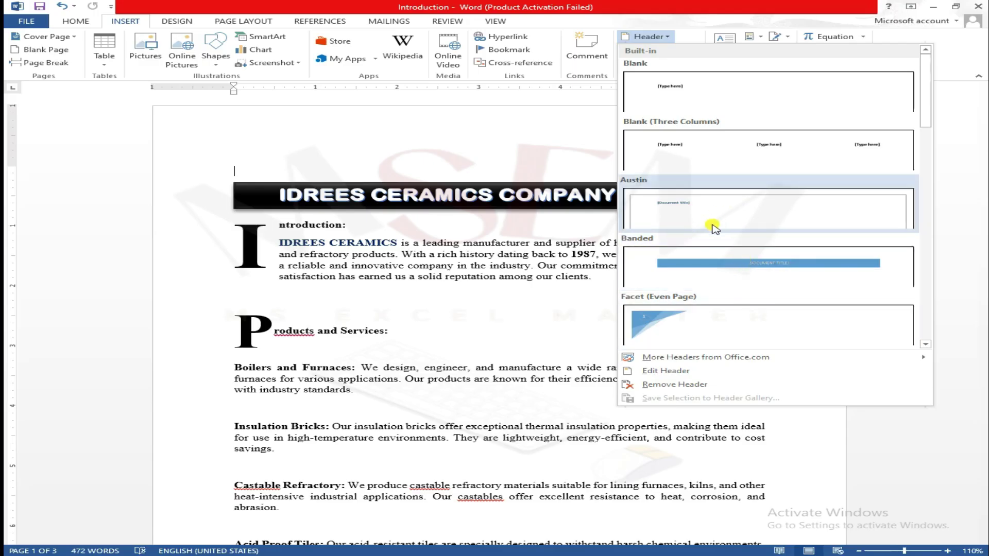
scroll(726, 238, down, 6)
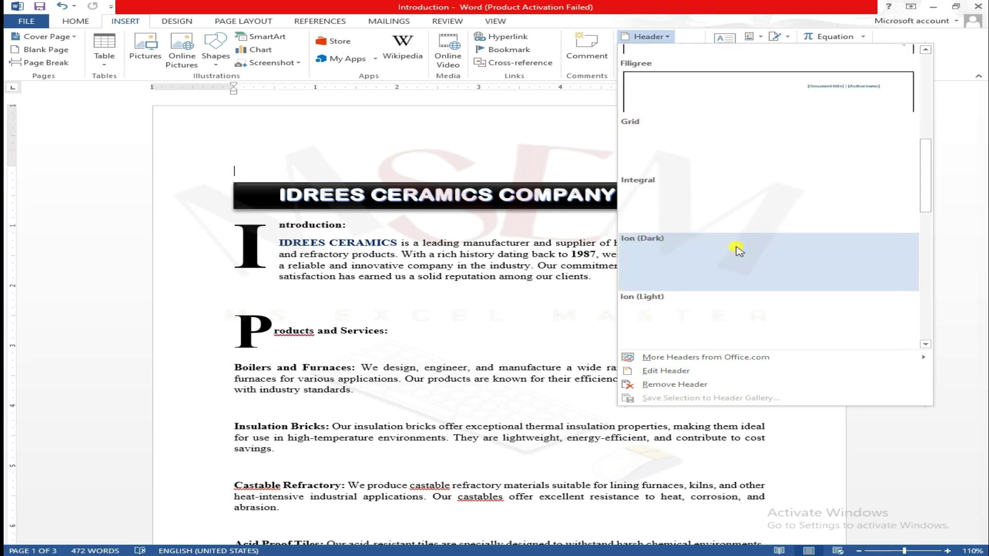
scroll(799, 258, down, 3)
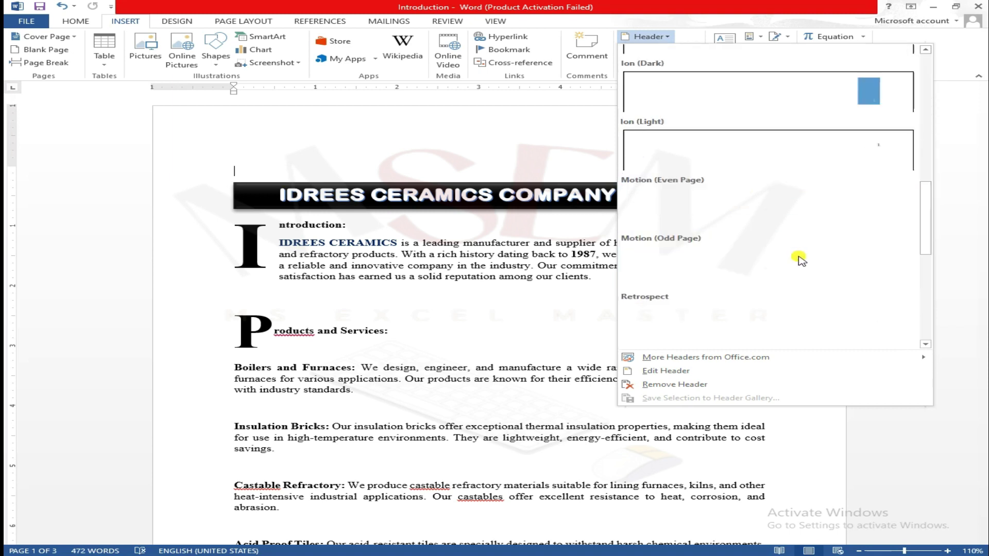
scroll(782, 279, down, 5)
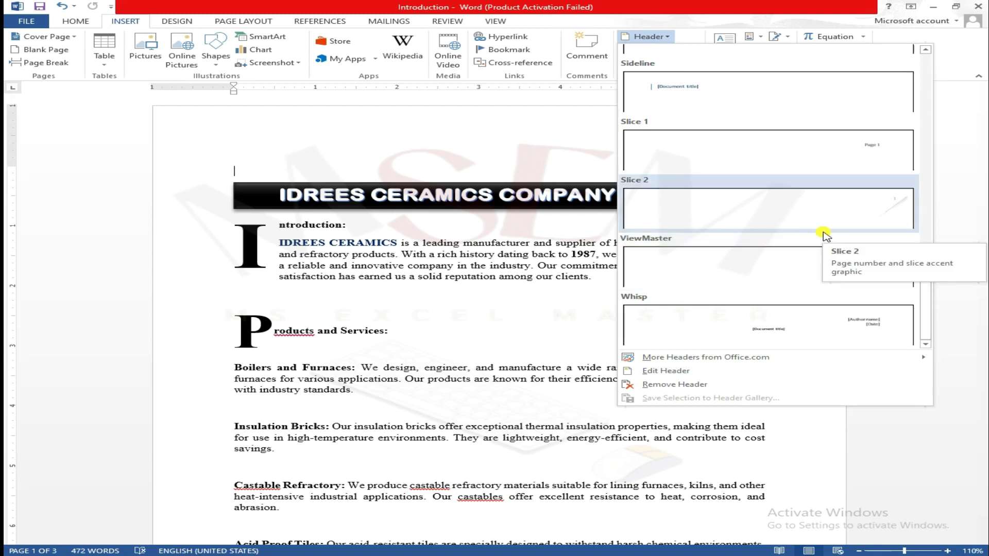
scroll(824, 235, up, 12)
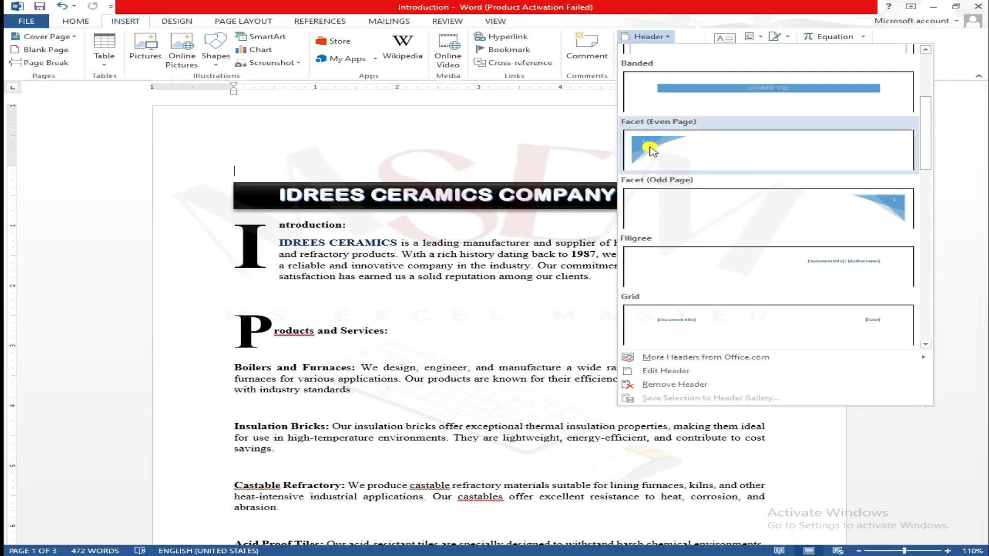
click(764, 151)
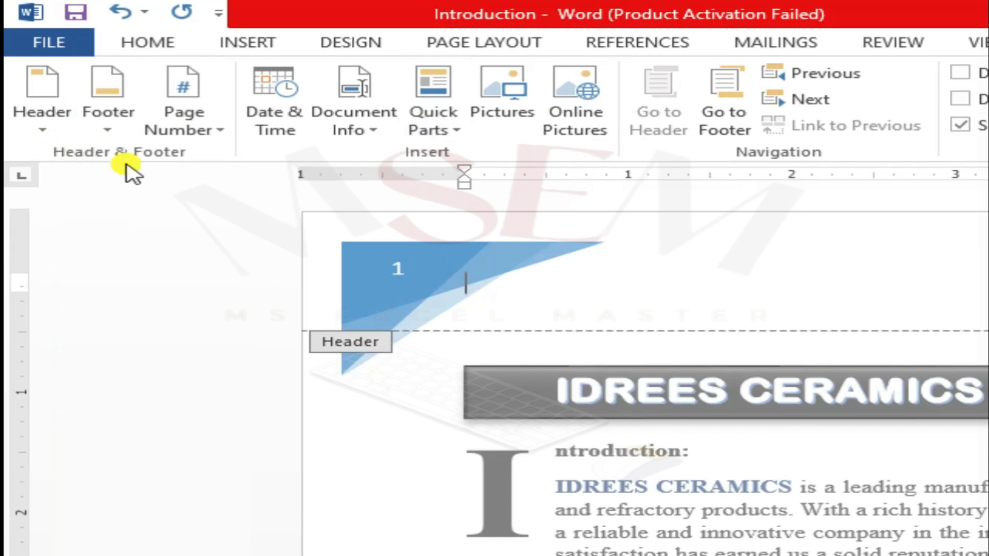
Replace the page header with the built-in Banded design and return to the document body
click(41, 129)
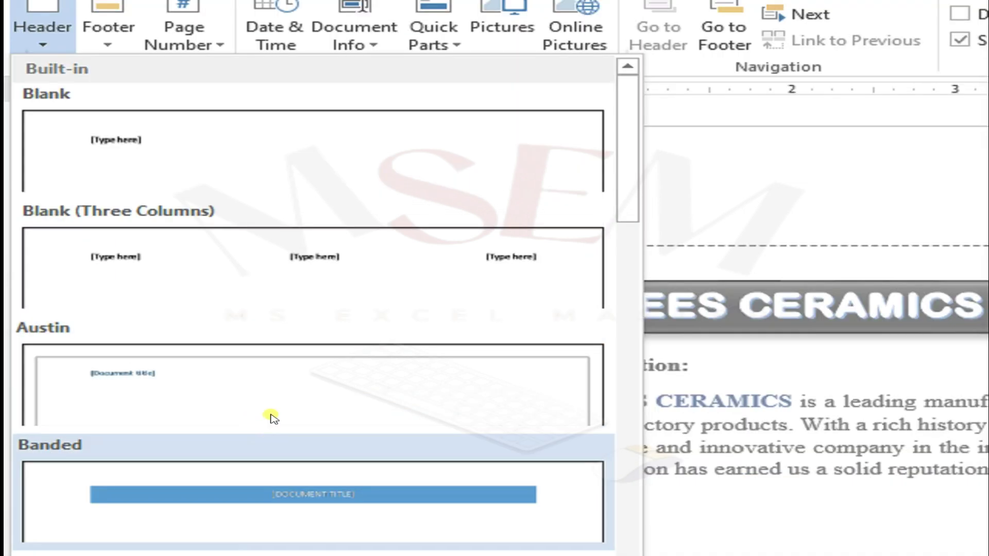
scroll(285, 411, down, 10)
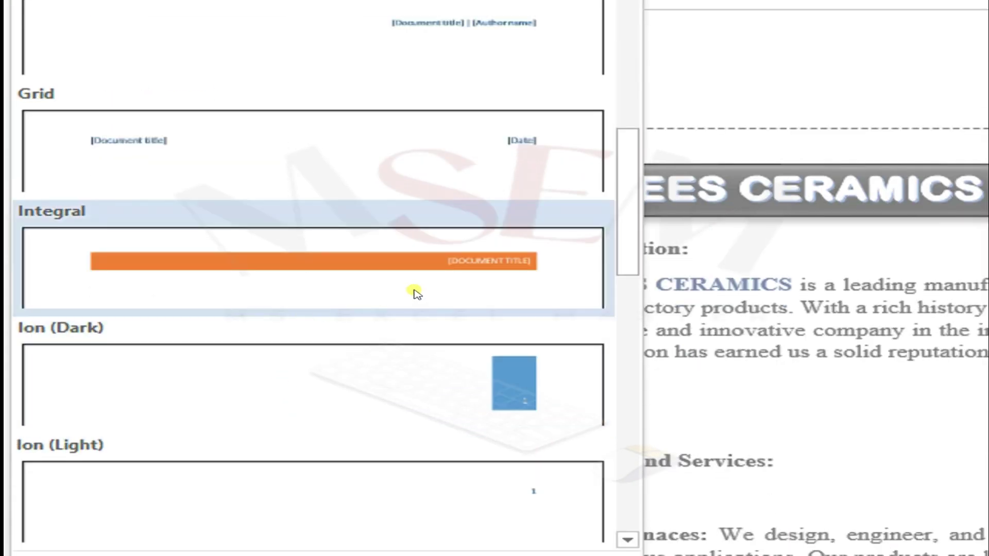
scroll(448, 299, down, 2)
scroll(437, 288, down, 6)
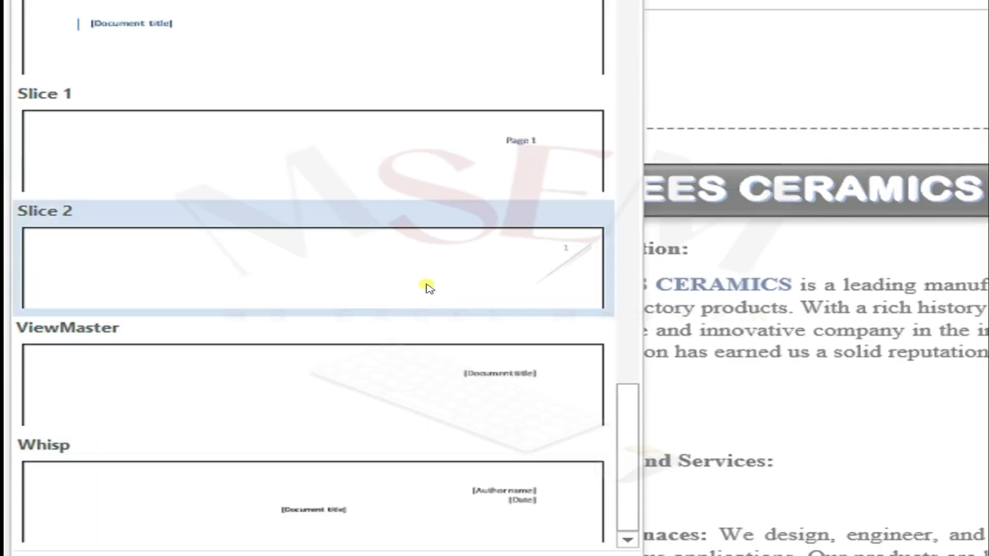
scroll(431, 293, up, 15)
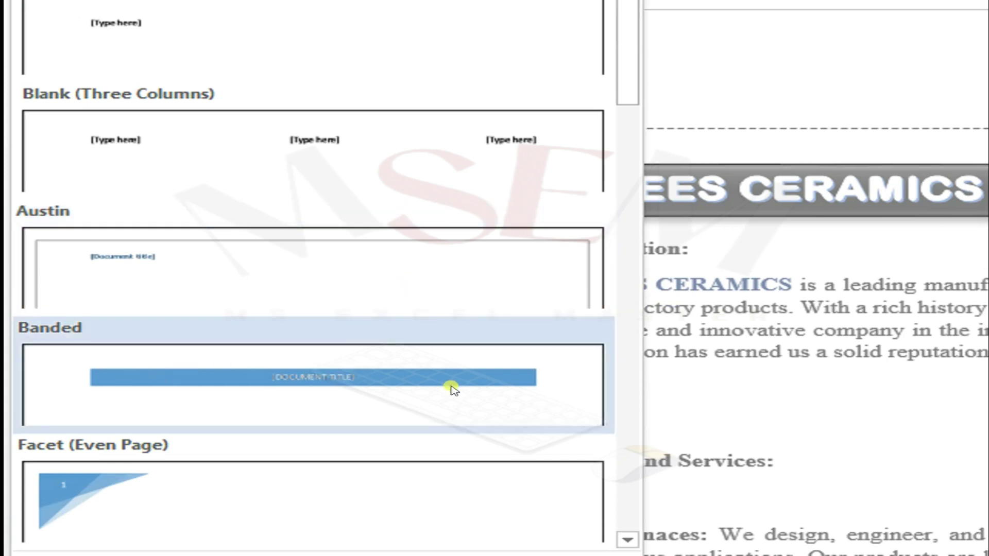
click(420, 391)
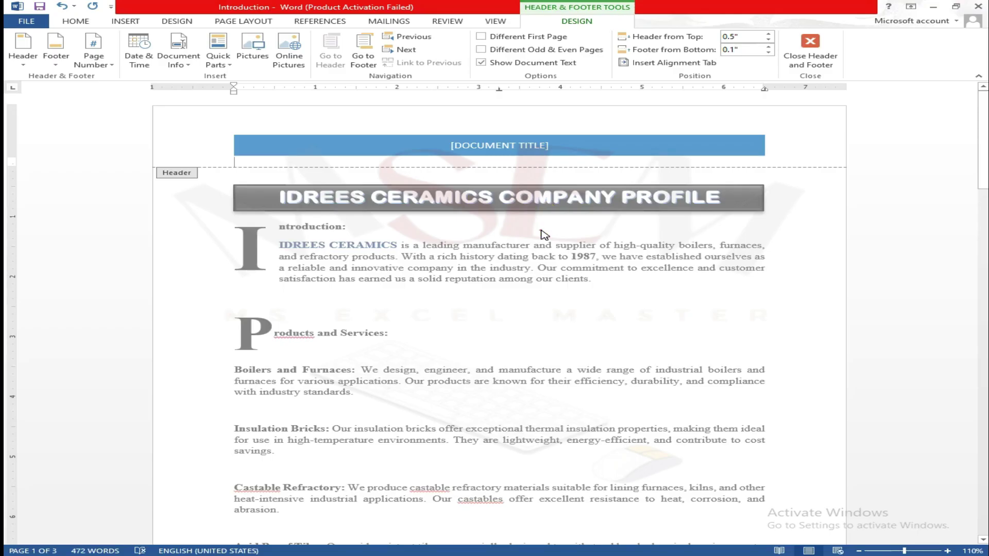
double_click(677, 360)
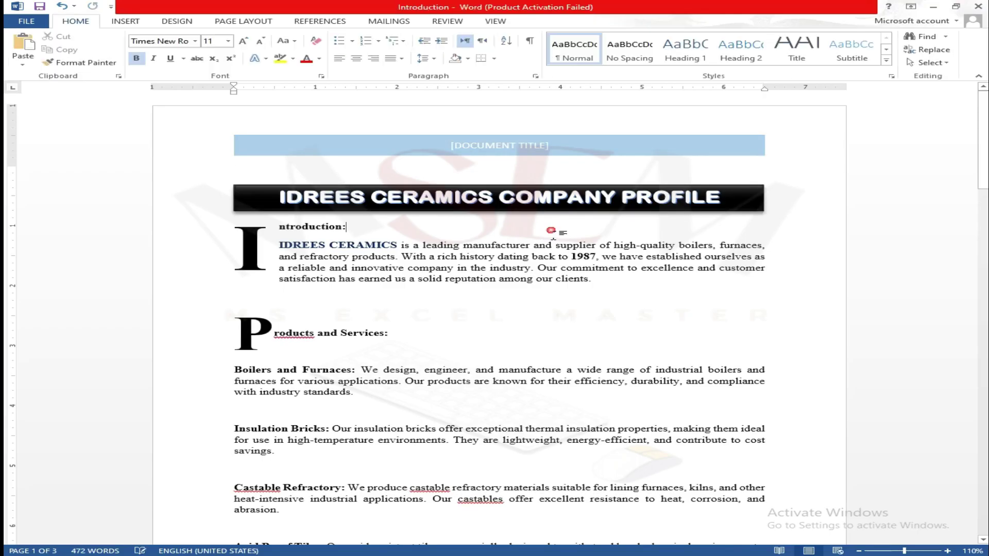
Copy the title text "IDREES CERAMICS COMPANY PROFILE" from the black banner above the introduction
click(418, 205)
drag(719, 198, 295, 201)
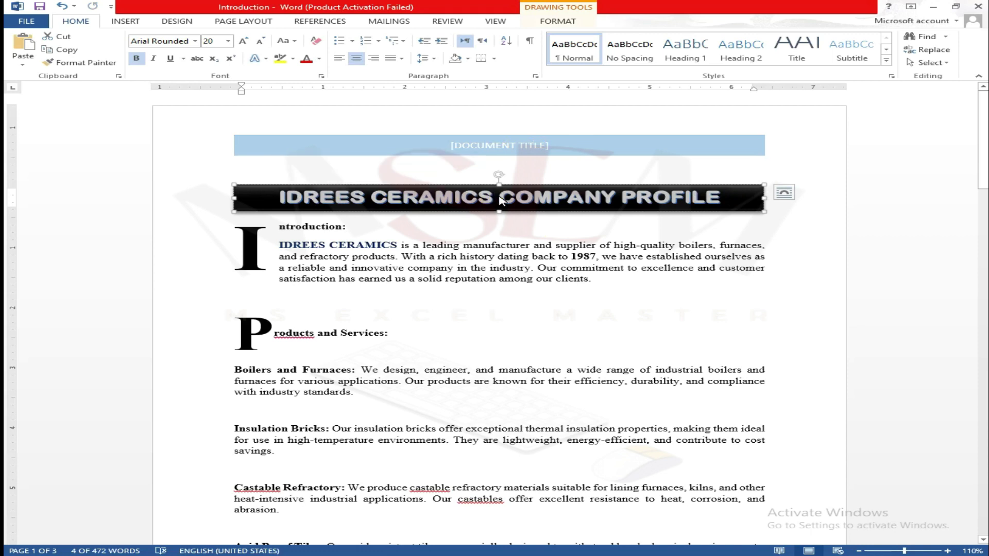
click(505, 197)
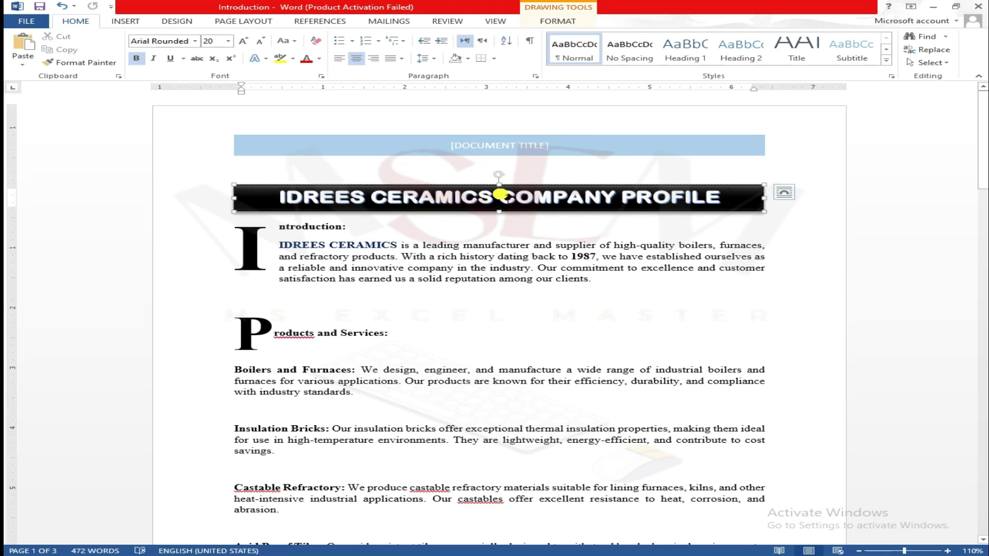
drag(720, 196, 328, 200)
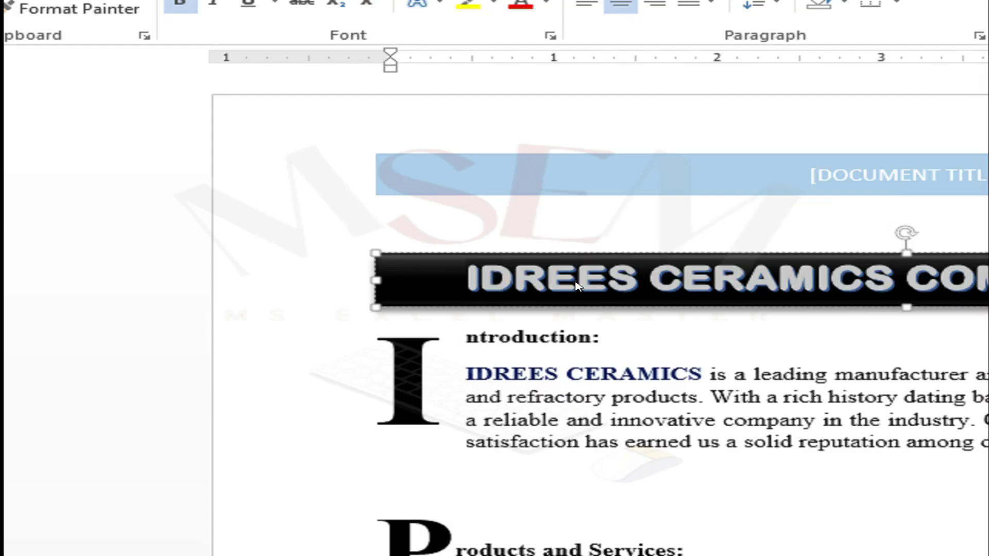
right_click(576, 286)
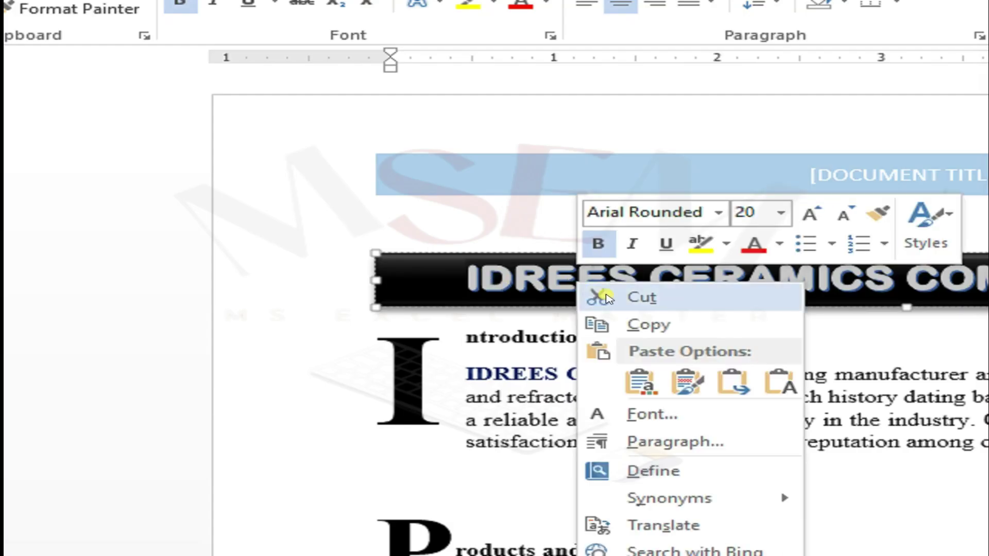
click(649, 325)
click(893, 301)
click(730, 319)
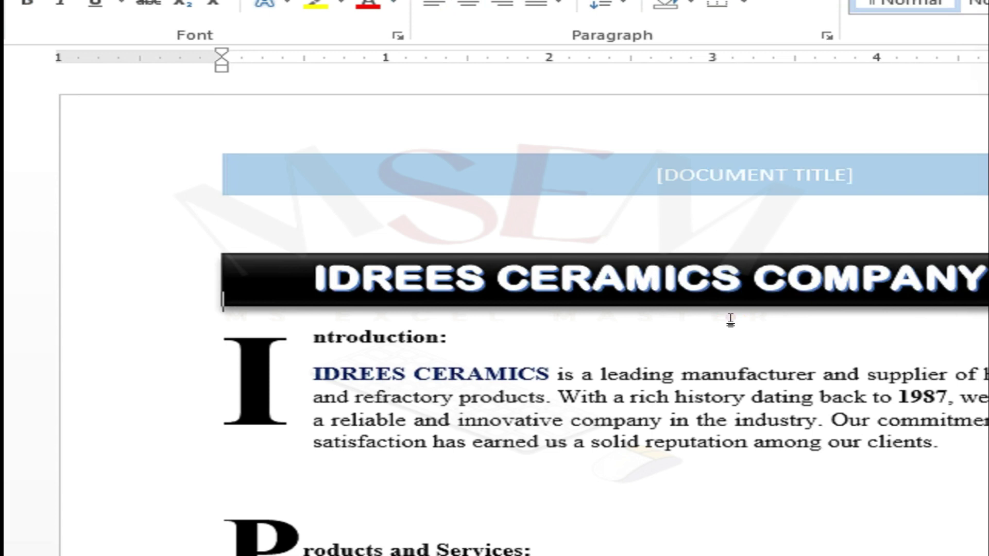
Paste the copied title "IDREES CERAMICS COMPANY PROFILE" into the header's document title placeholder and return to the document body
double_click(692, 176)
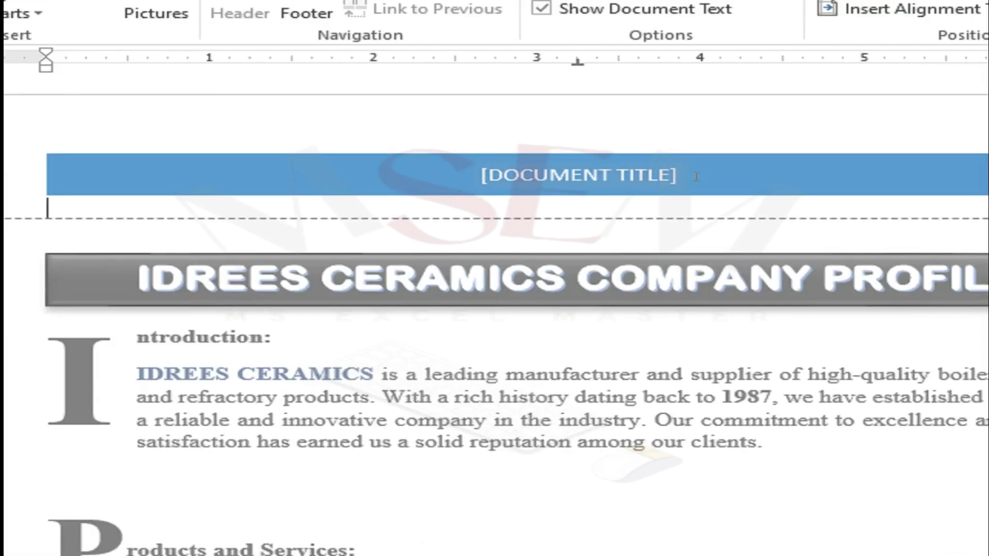
click(593, 171)
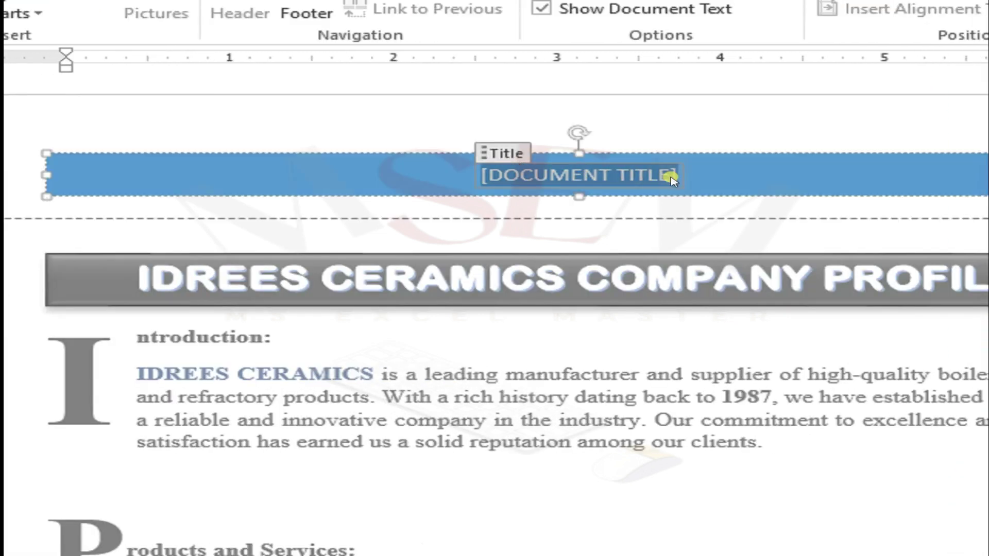
right_click(578, 174)
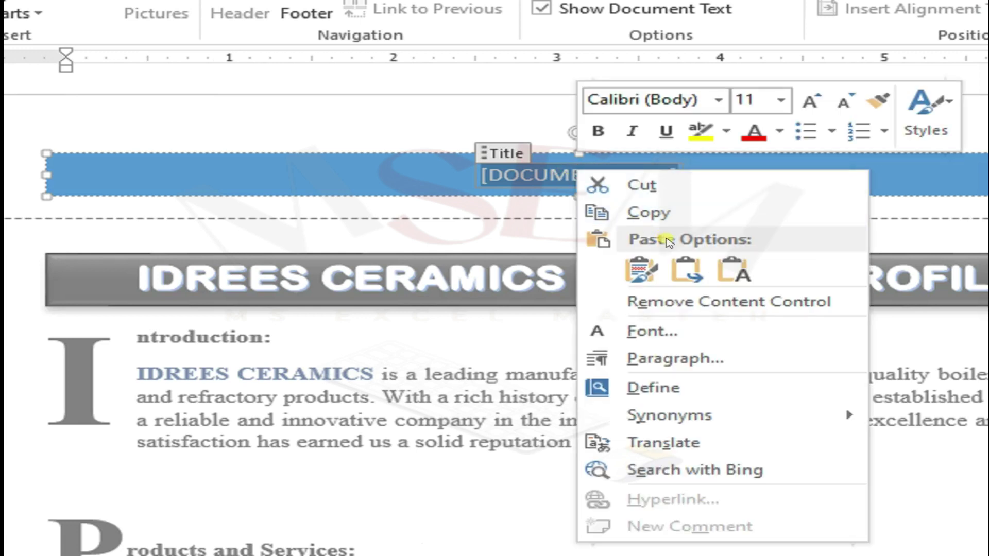
click(736, 273)
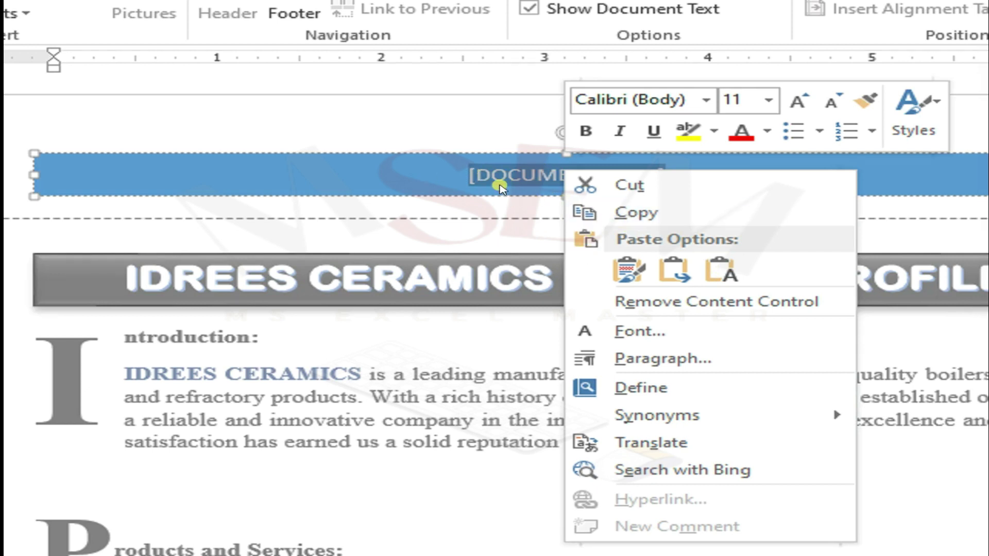
click(501, 179)
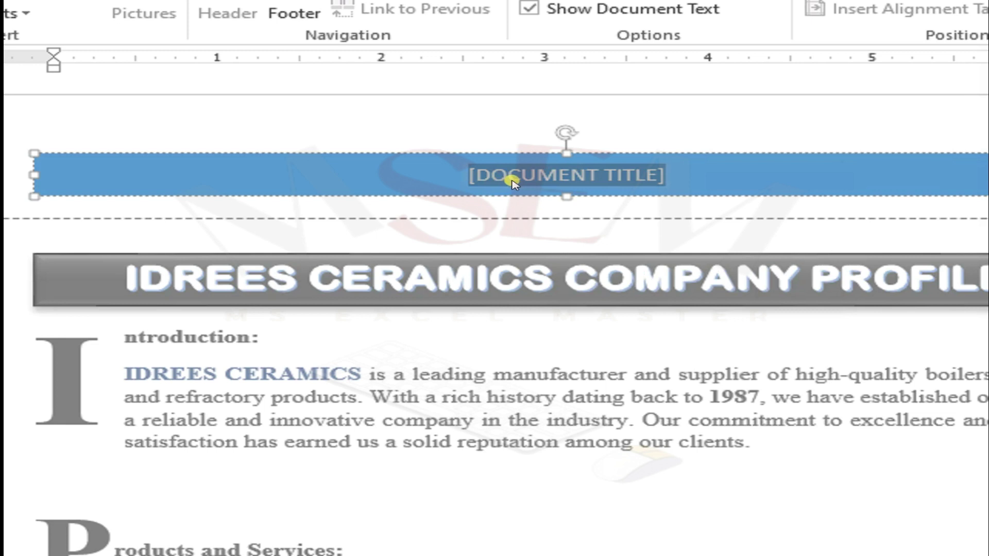
key(ctrl+v)
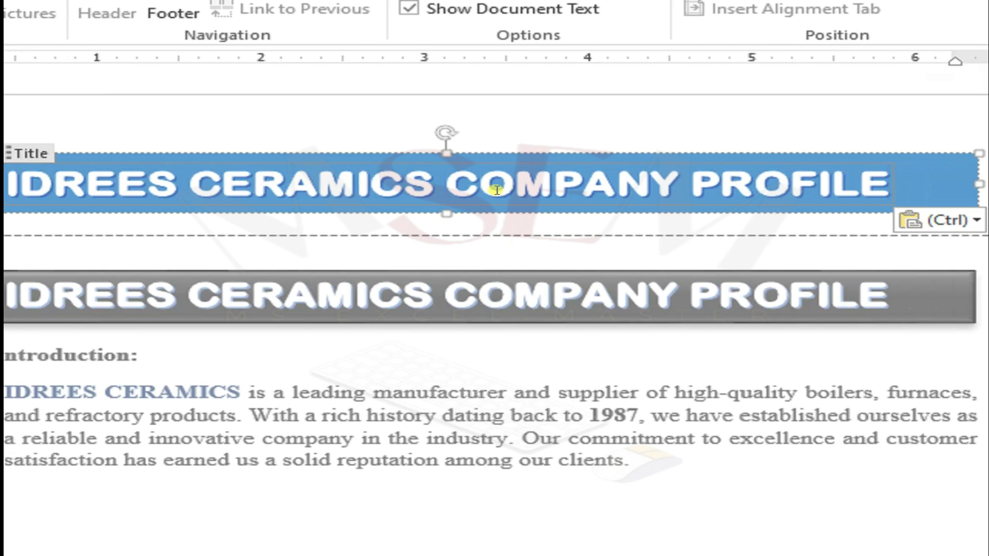
double_click(384, 380)
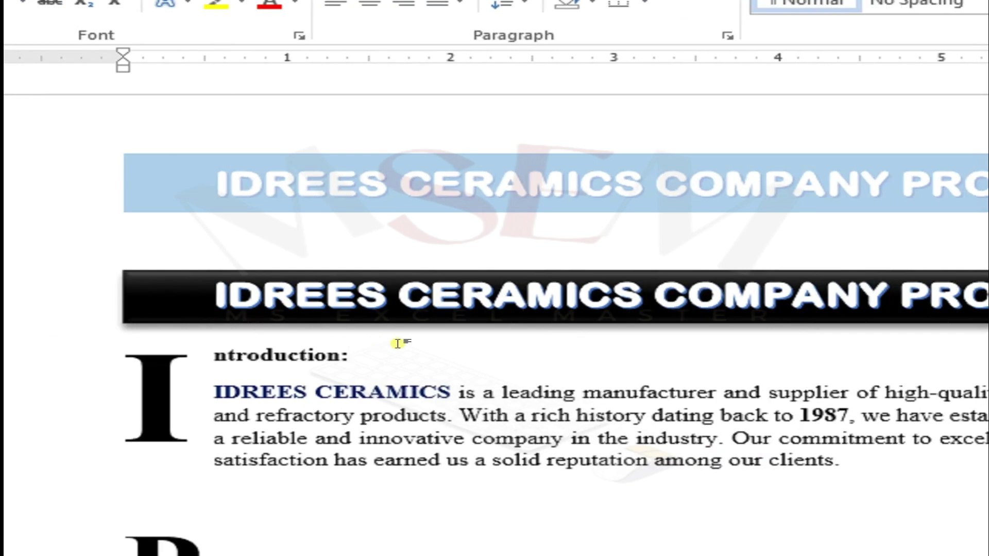
Delete the black title banner below the header and remove the extra blank lines above the Introduction heading
click(843, 297)
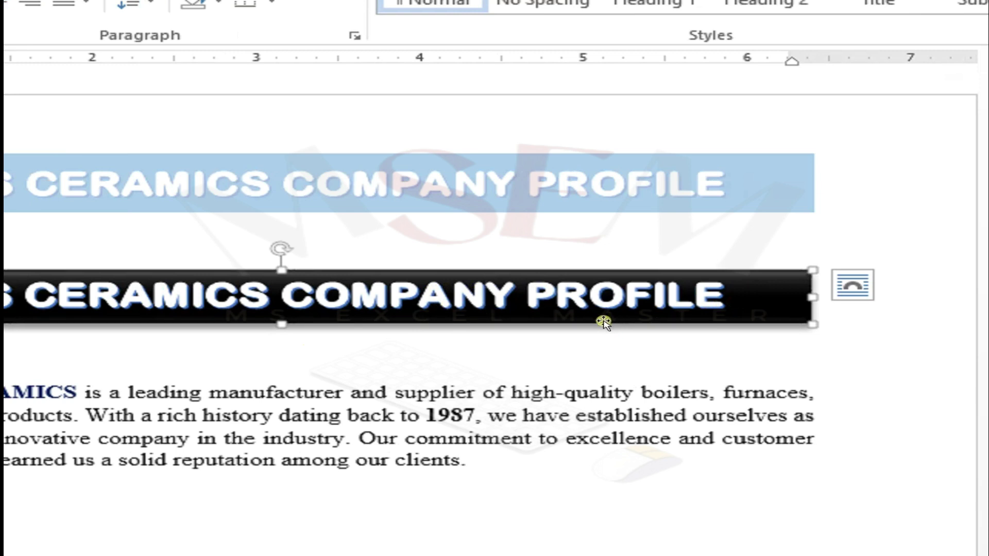
key(Delete)
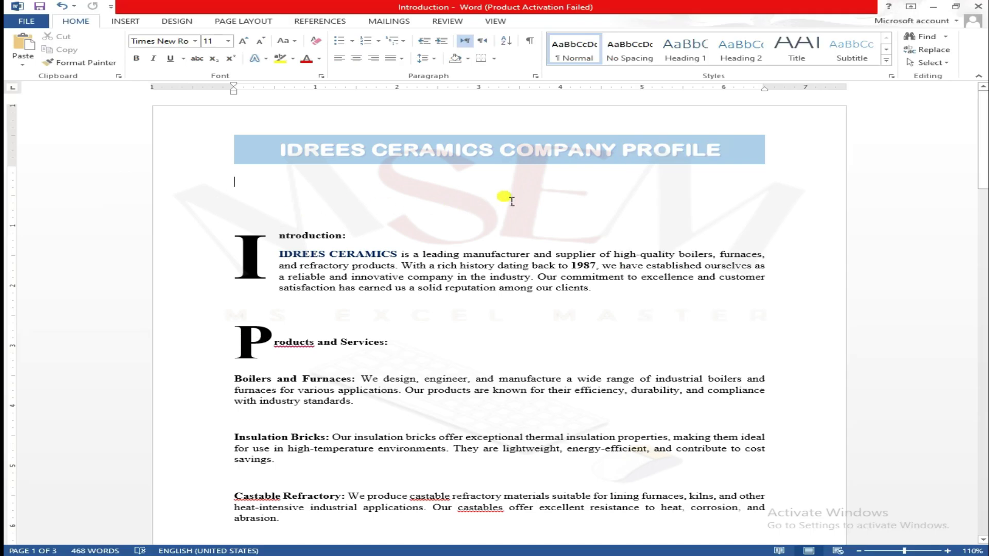
scroll(943, 326, down, 1)
scroll(501, 184, up, 1)
key(Delete)
key(Delete)
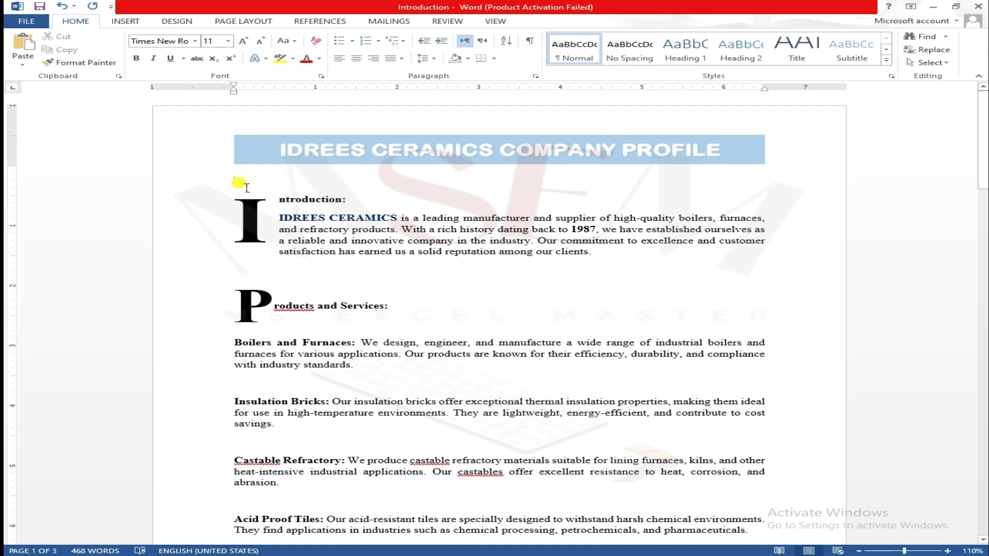
Try extra blank lines between the header and the Introduction heading, removing them again each time
key(Return)
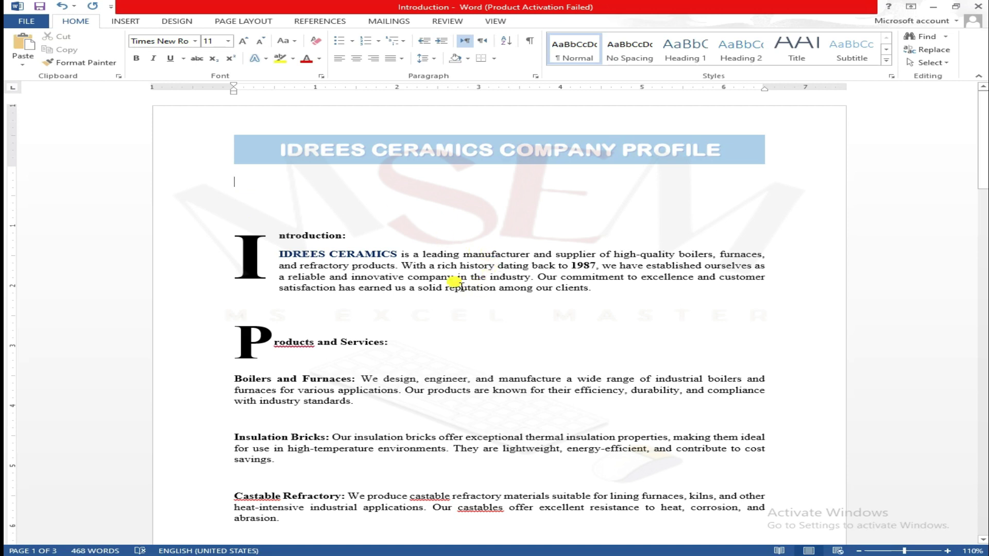
key(Delete)
key(Delete)
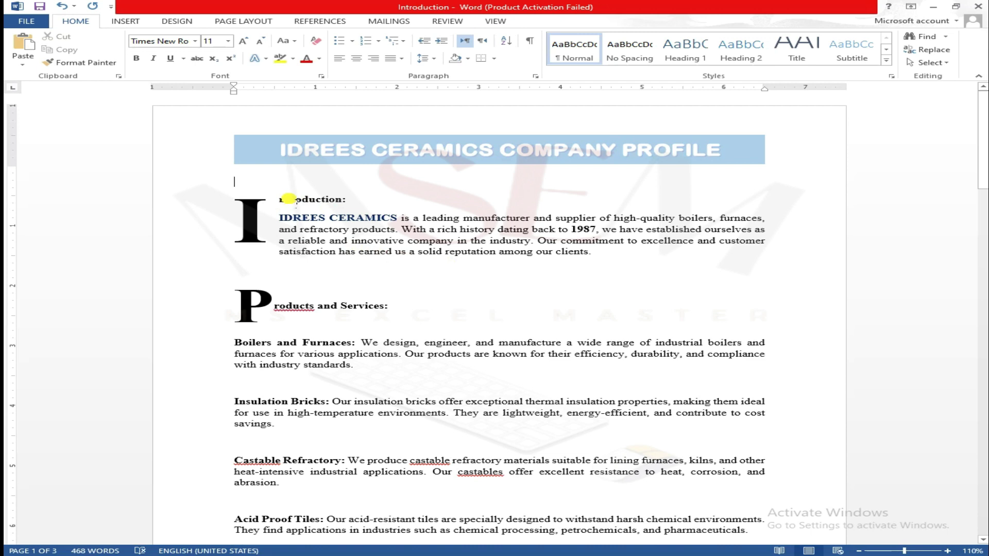
key(Return)
key(Return)
key(Return)
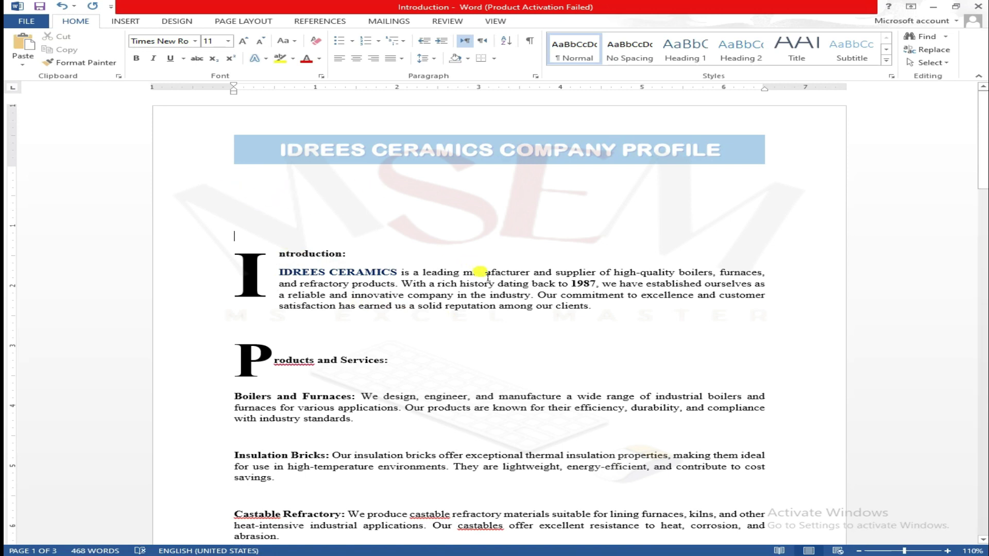
key(Delete)
key(Delete)
key(BackSpace)
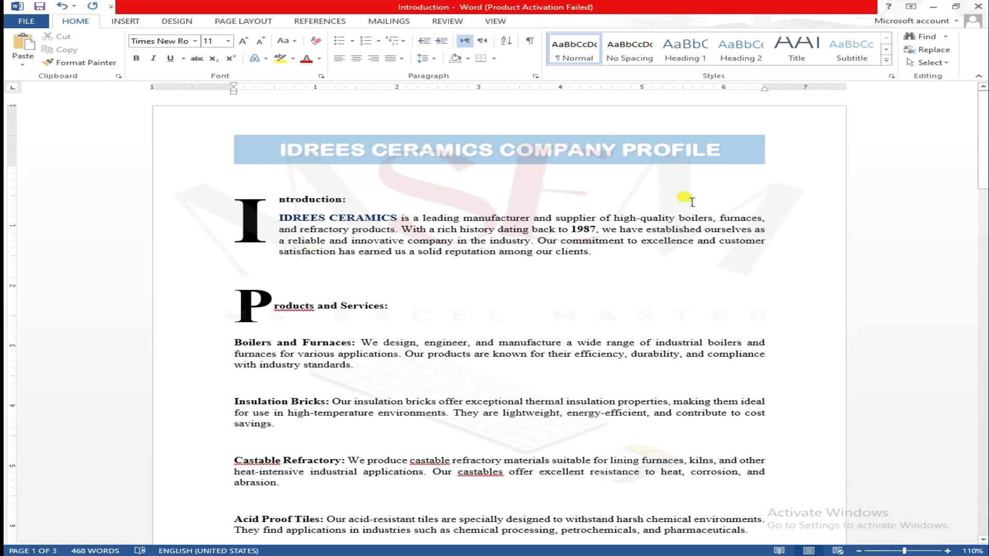
Check the new header on every page of the document and in the print preview
scroll(690, 211, down, 6)
scroll(691, 211, down, 15)
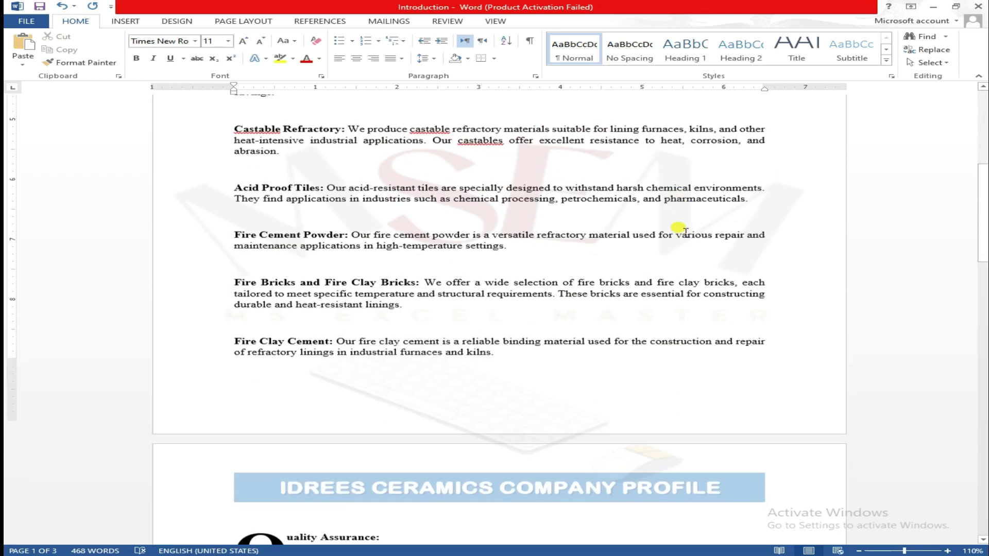
scroll(463, 318, down, 15)
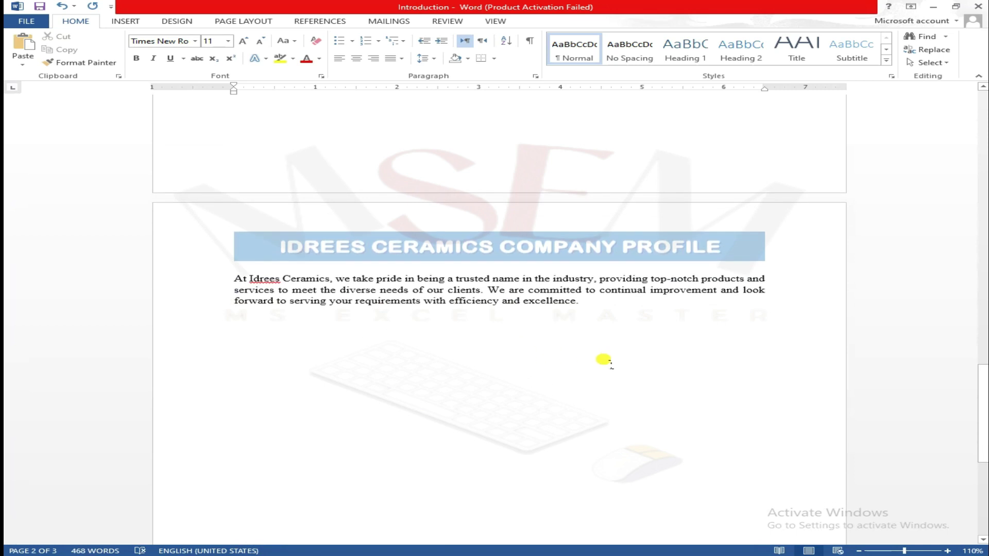
scroll(597, 363, up, 20)
scroll(591, 366, up, 19)
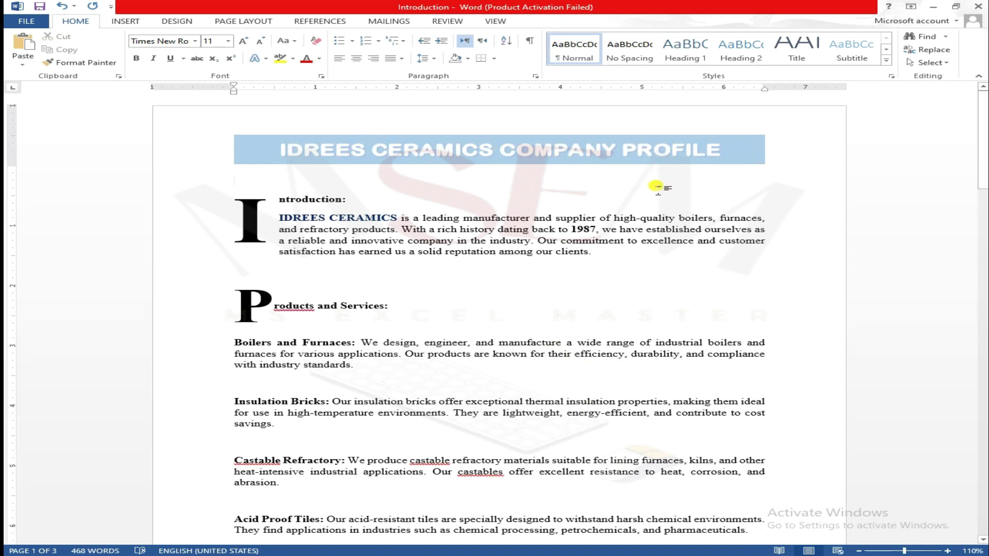
key(ctrl+p)
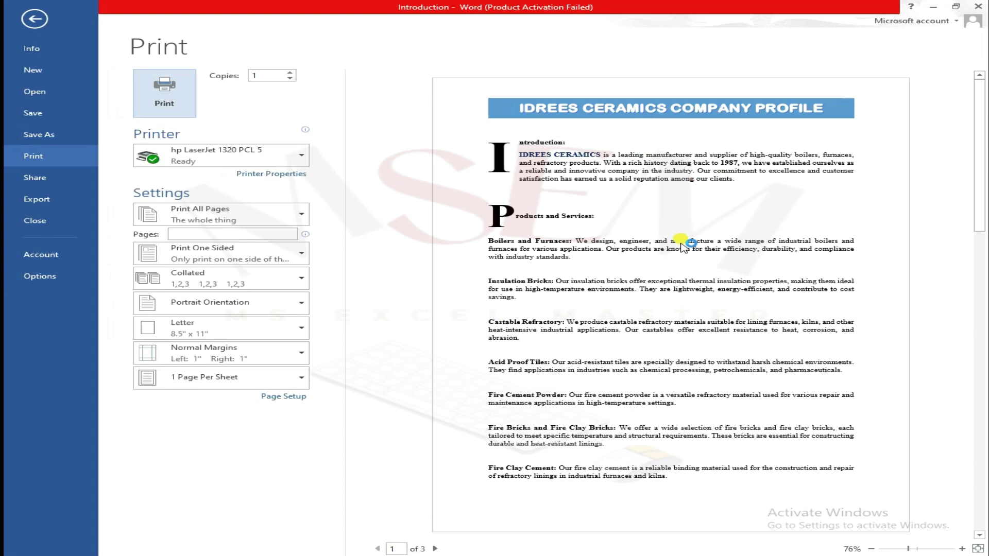
scroll(684, 249, down, 2)
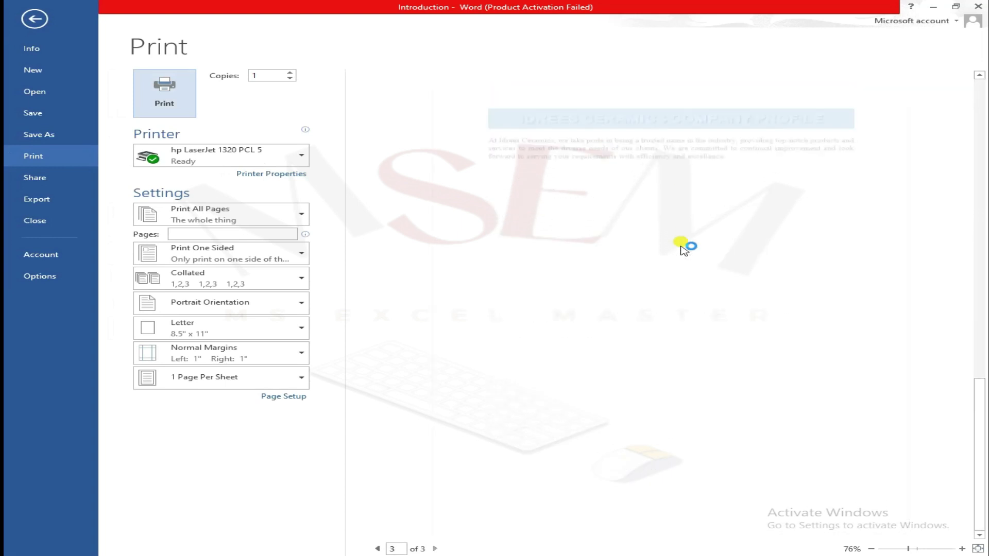
scroll(681, 246, up, 2)
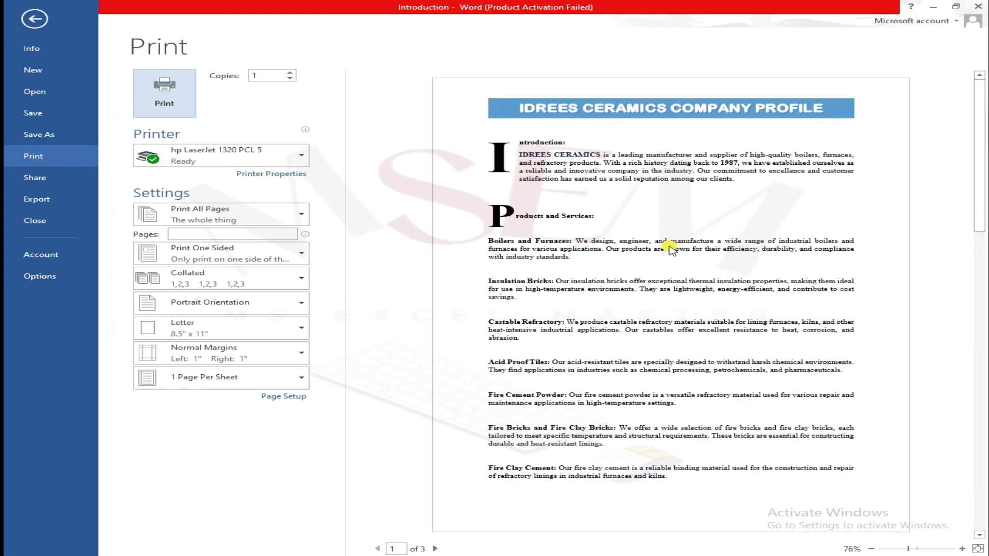
click(34, 19)
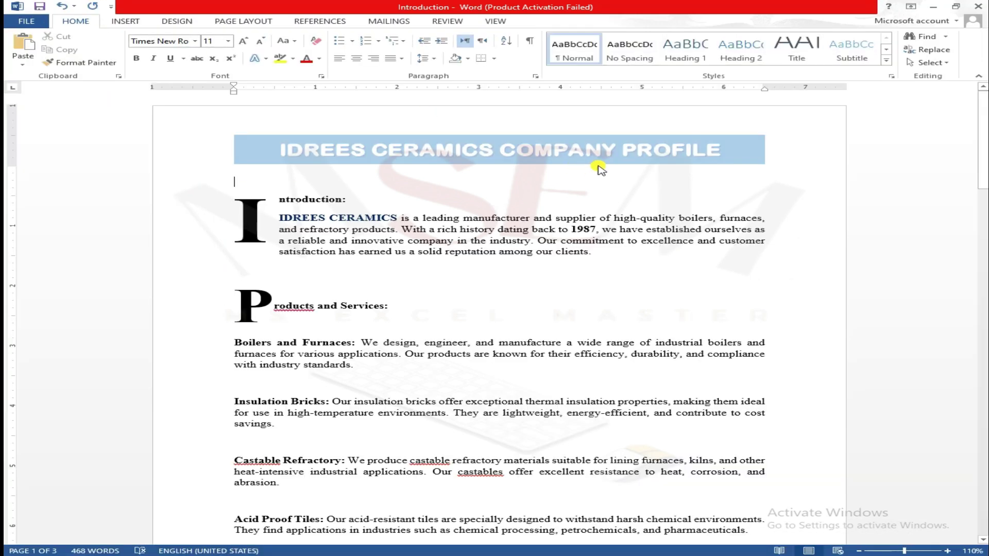
Open the footer area at the end of page 1 for editing and return to the document body
scroll(585, 265, down, 6)
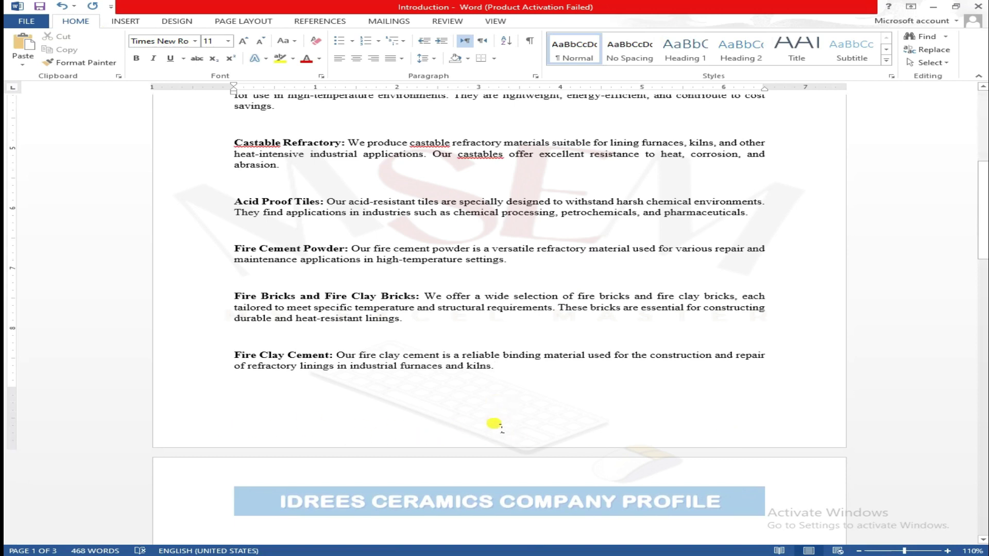
double_click(476, 434)
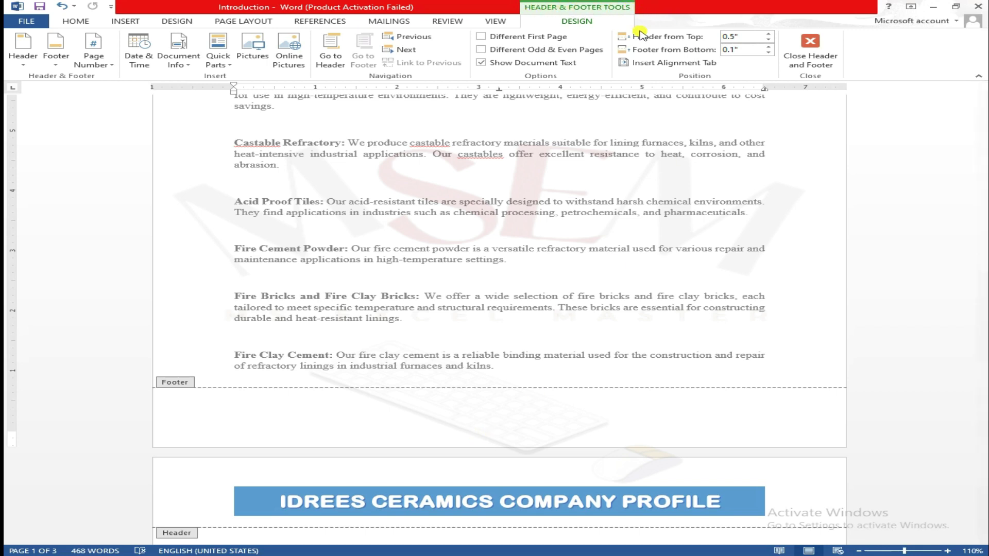
double_click(559, 267)
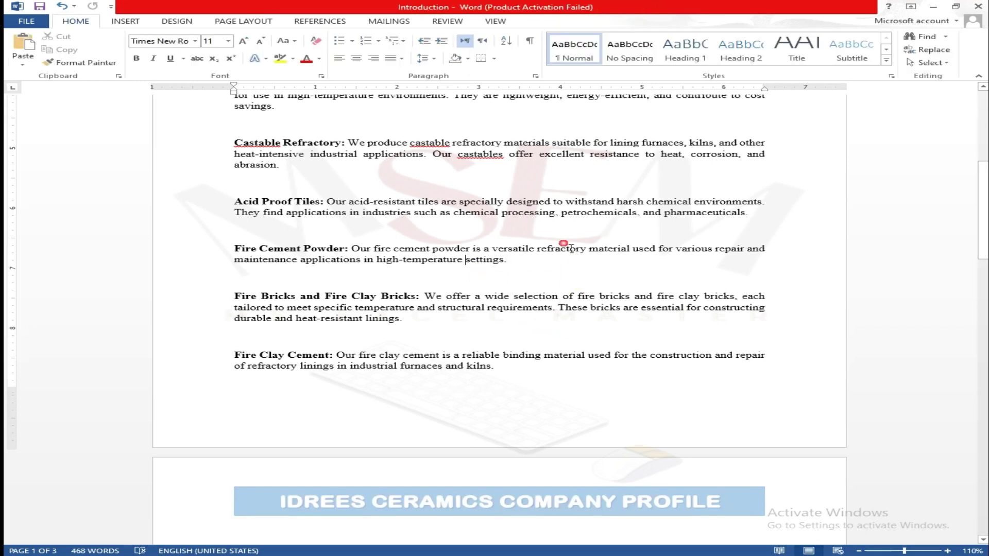
Browse the built-in footer designs and insert the one with a thin blue line and a centred ornament
scroll(610, 243, up, 2)
scroll(424, 349, down, 4)
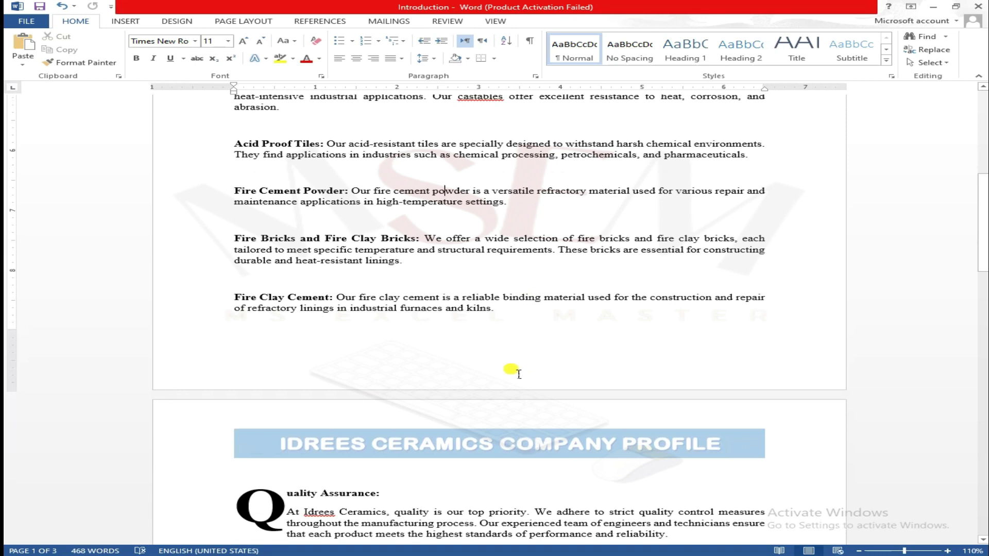
click(134, 24)
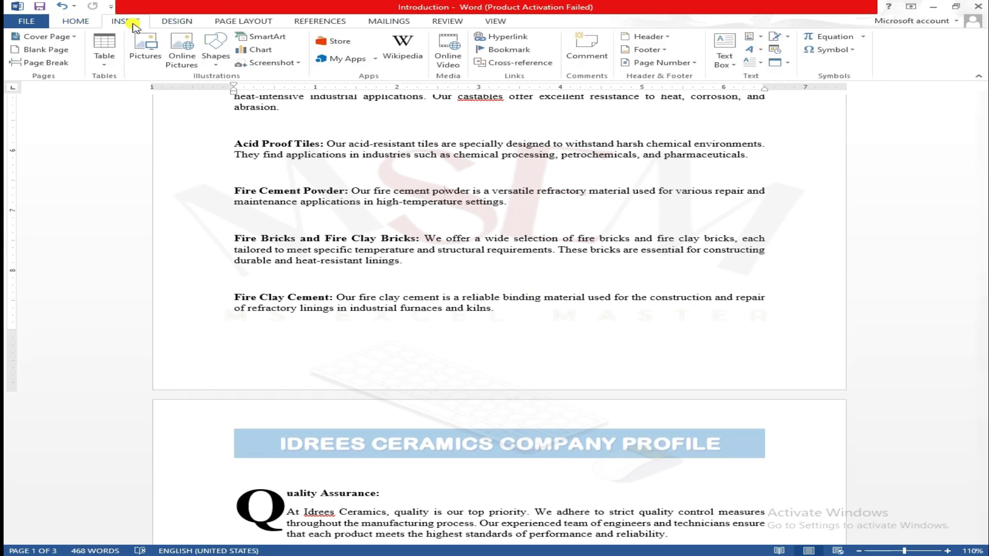
click(652, 52)
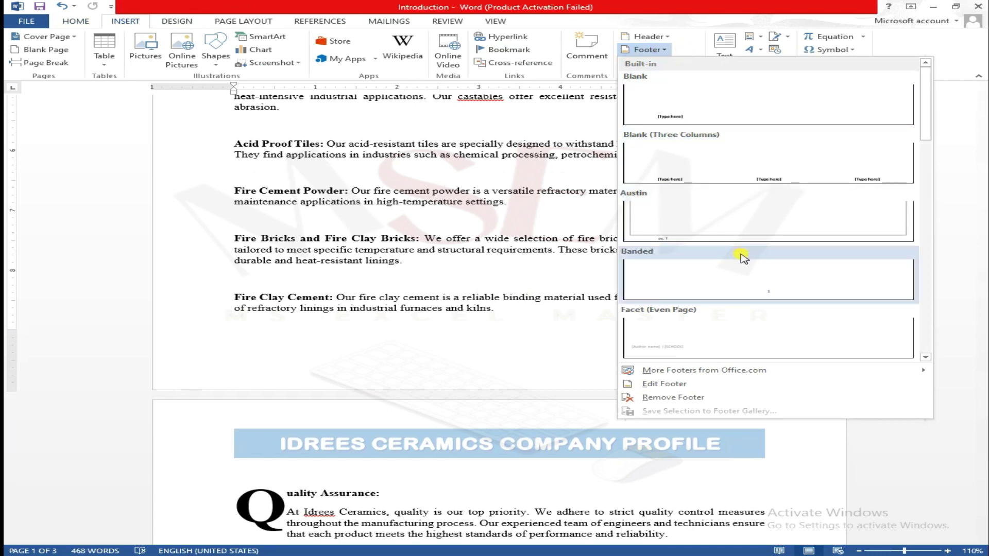
scroll(747, 256, down, 5)
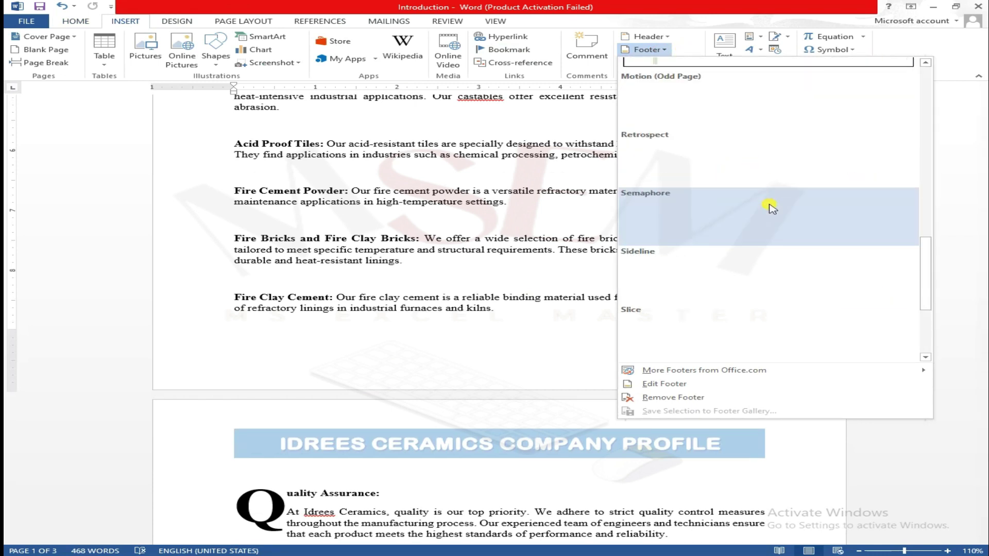
scroll(778, 194, down, 3)
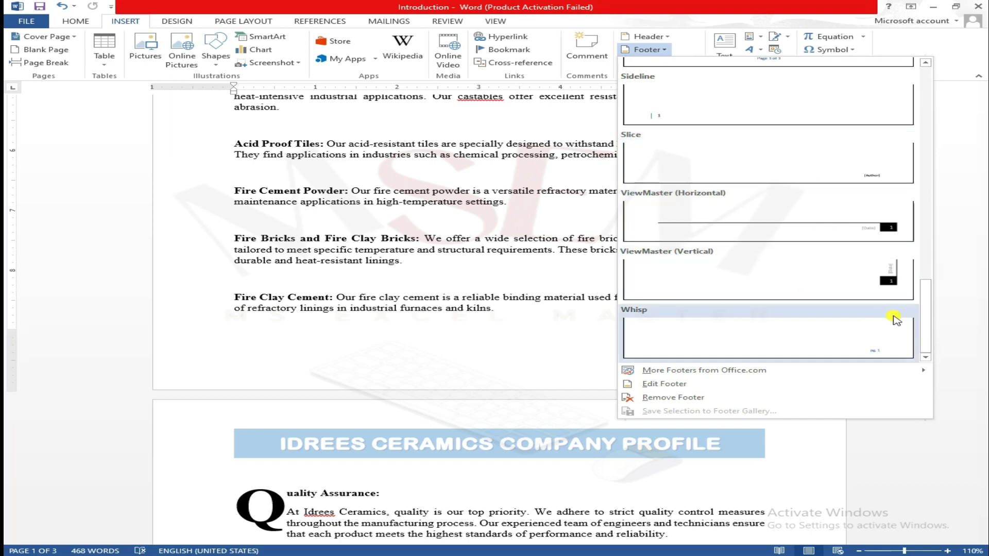
drag(925, 308, 932, 164)
click(772, 251)
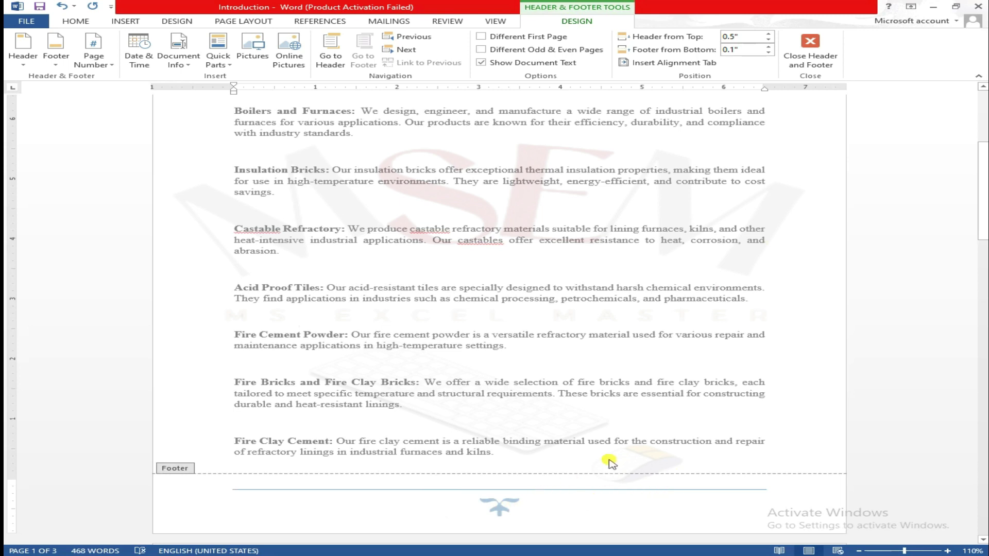
Replace the page footer with the built-in Whisp design
scroll(501, 435, down, 3)
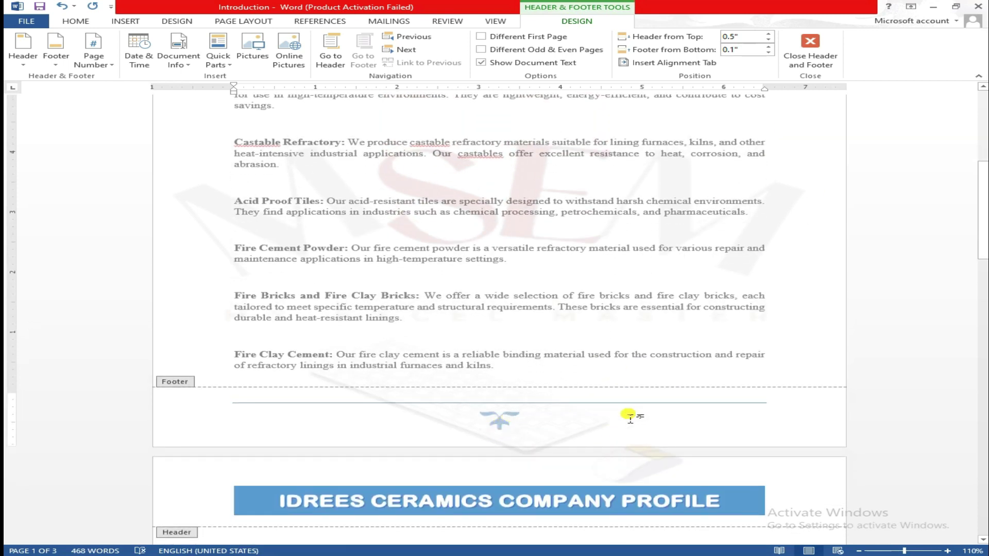
click(55, 59)
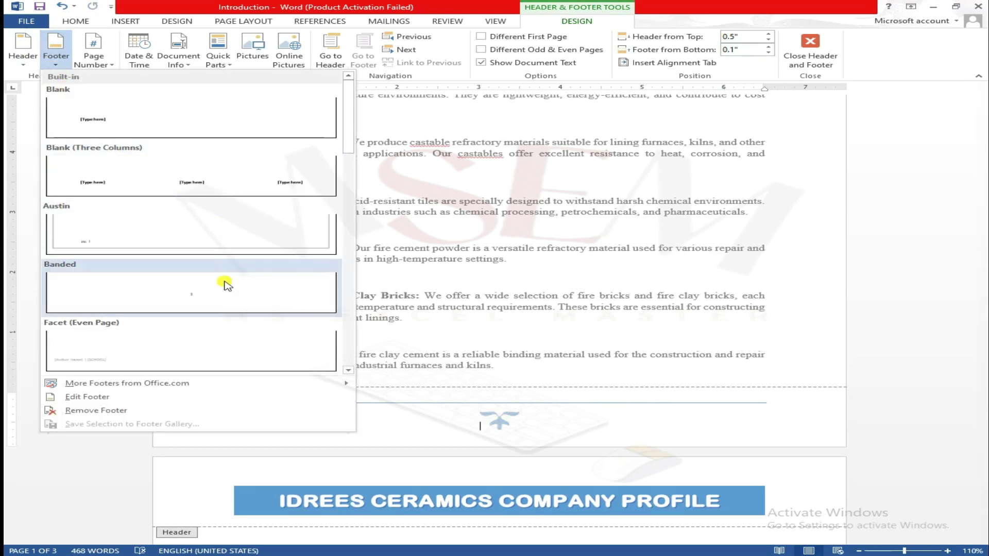
scroll(222, 288, down, 3)
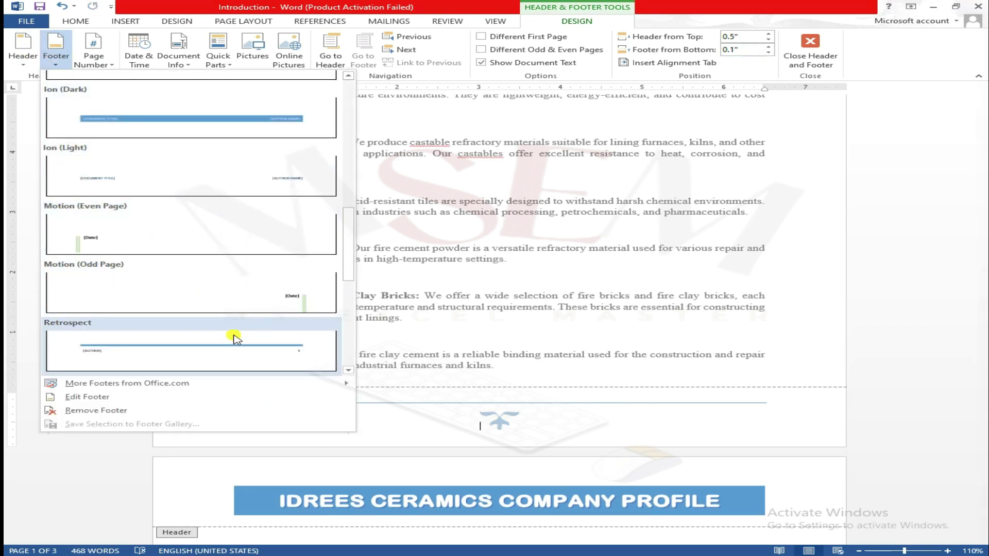
scroll(239, 353, down, 5)
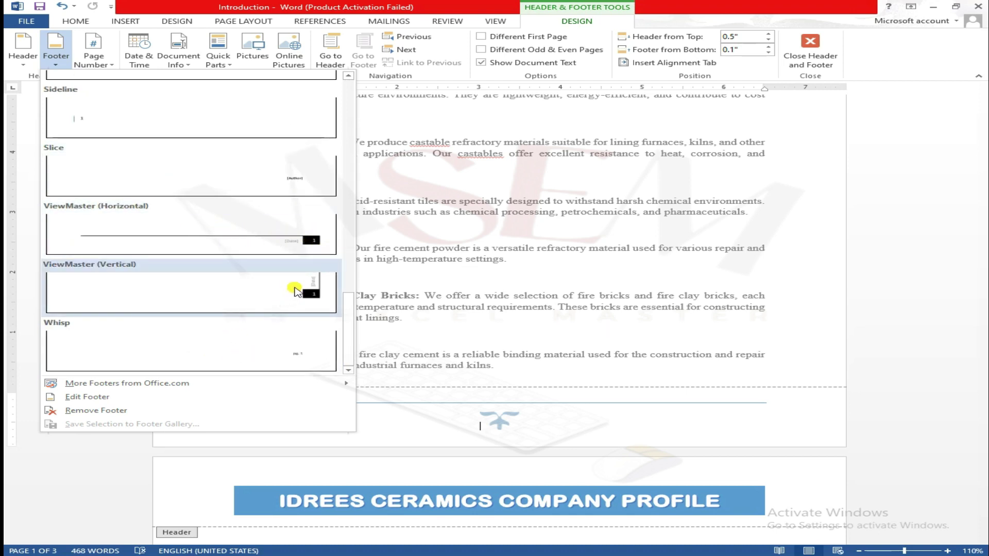
click(299, 339)
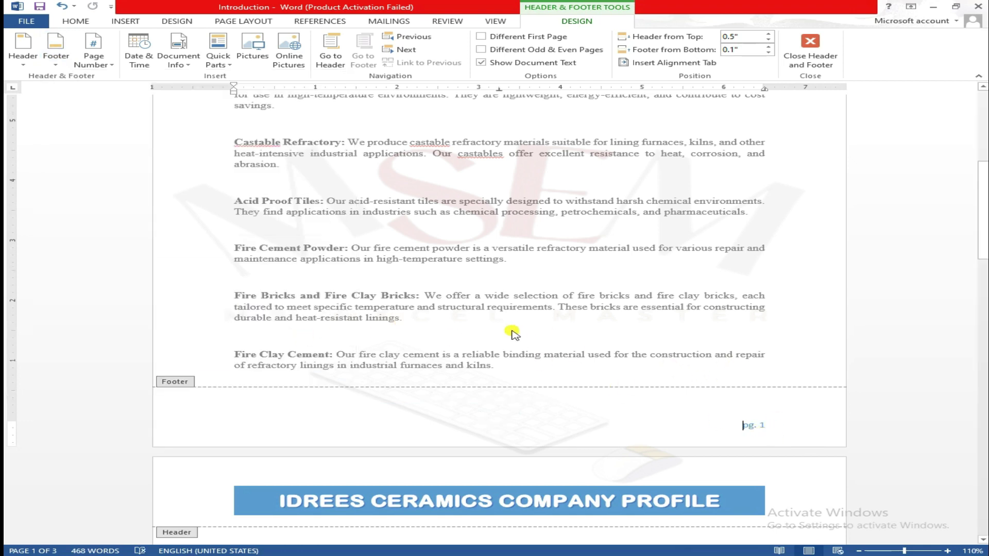
Return to the document body and check the page-number footer and header on every page
double_click(608, 259)
scroll(754, 254, up, 1)
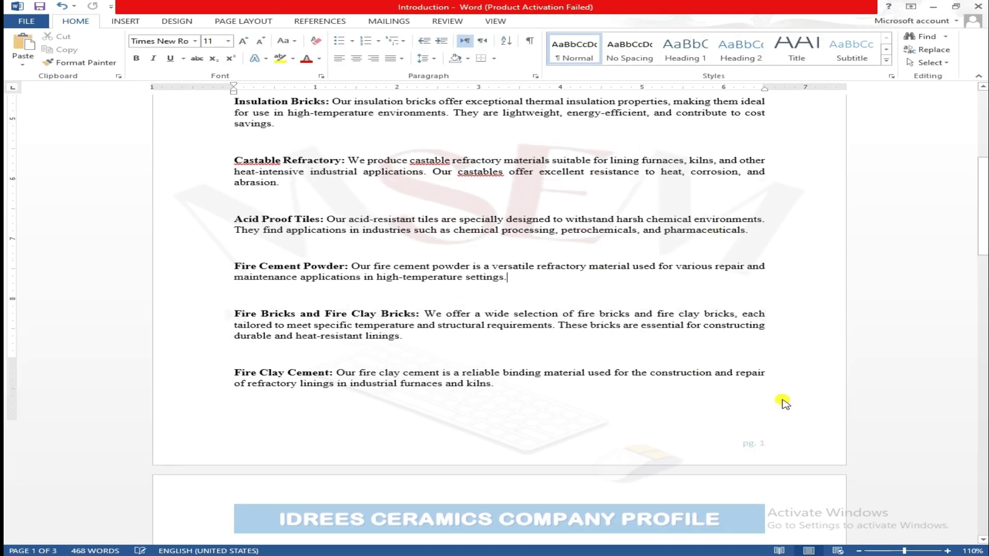
scroll(781, 307, down, 10)
scroll(786, 303, down, 3)
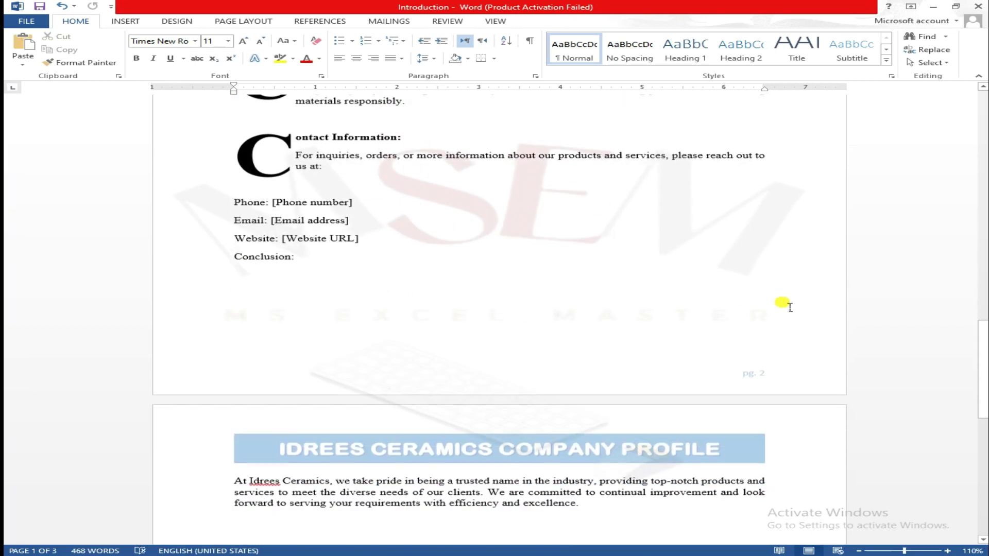
scroll(789, 374, down, 15)
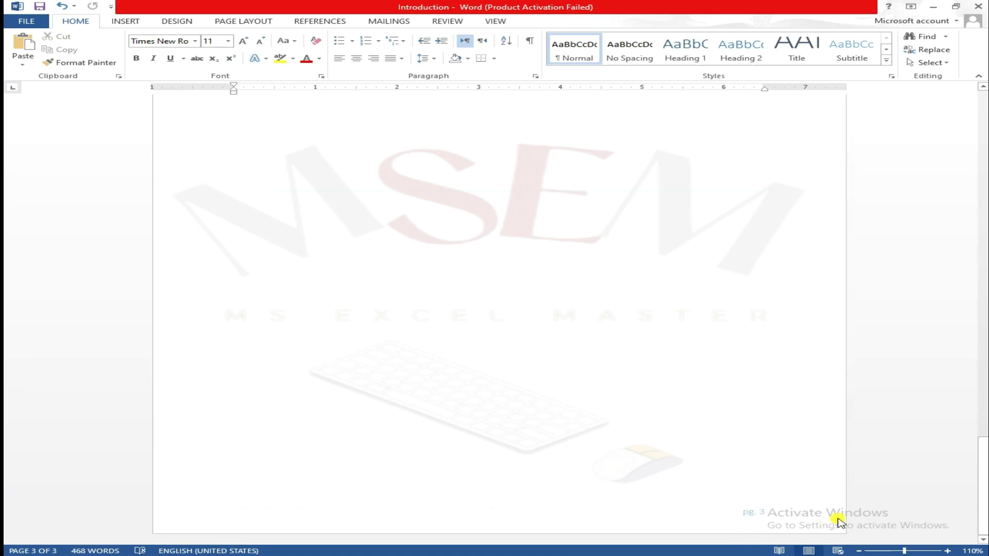
scroll(637, 316, up, 18)
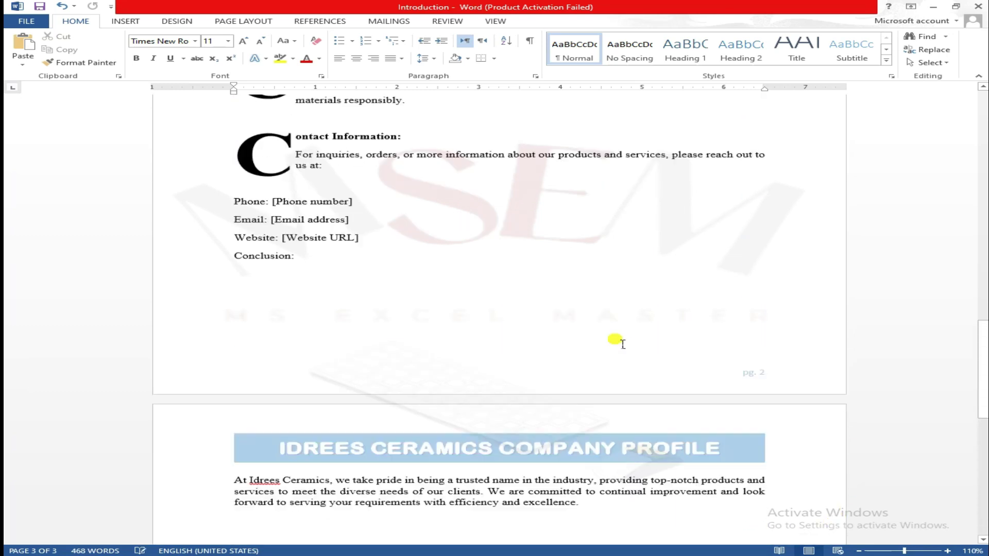
scroll(622, 338, up, 20)
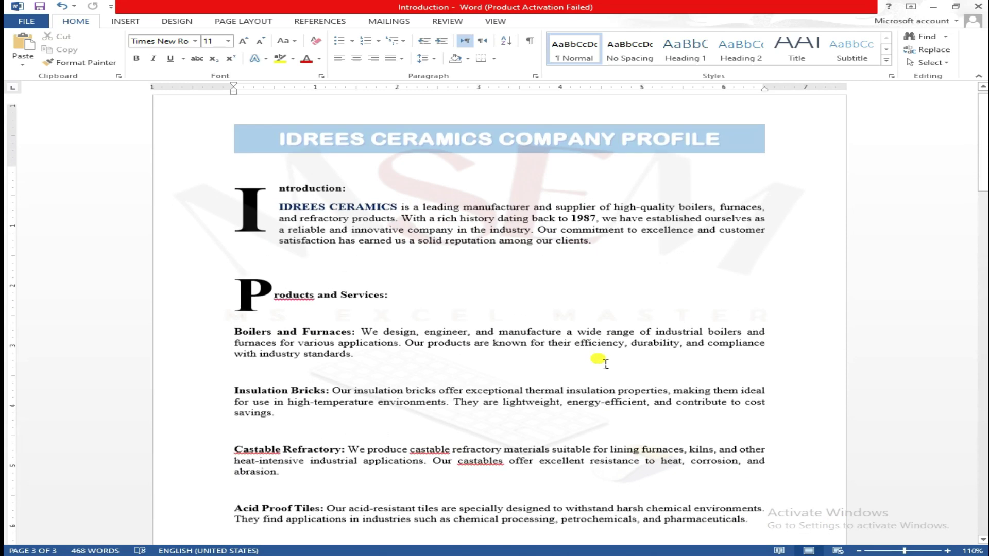
scroll(748, 403, down, 9)
scroll(748, 403, up, 5)
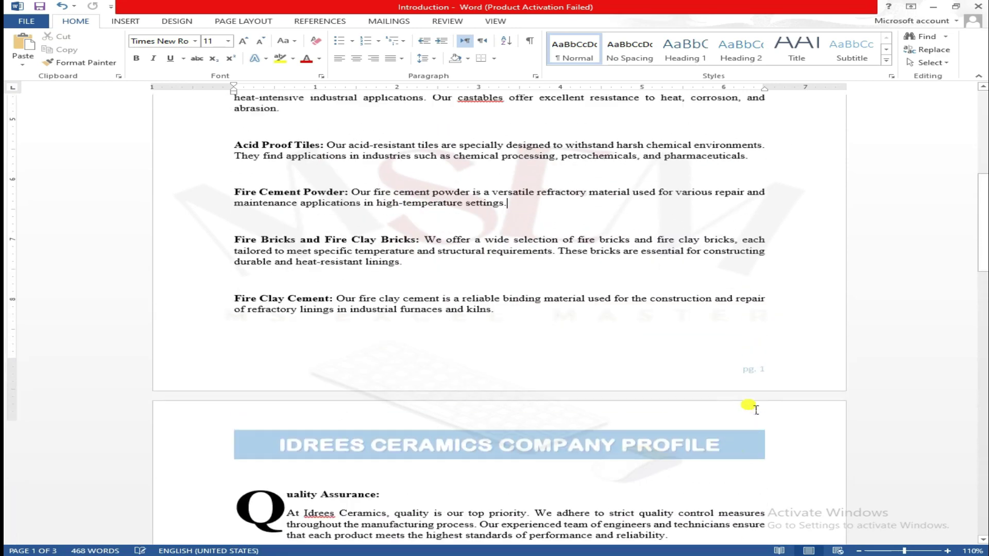
scroll(747, 403, down, 5)
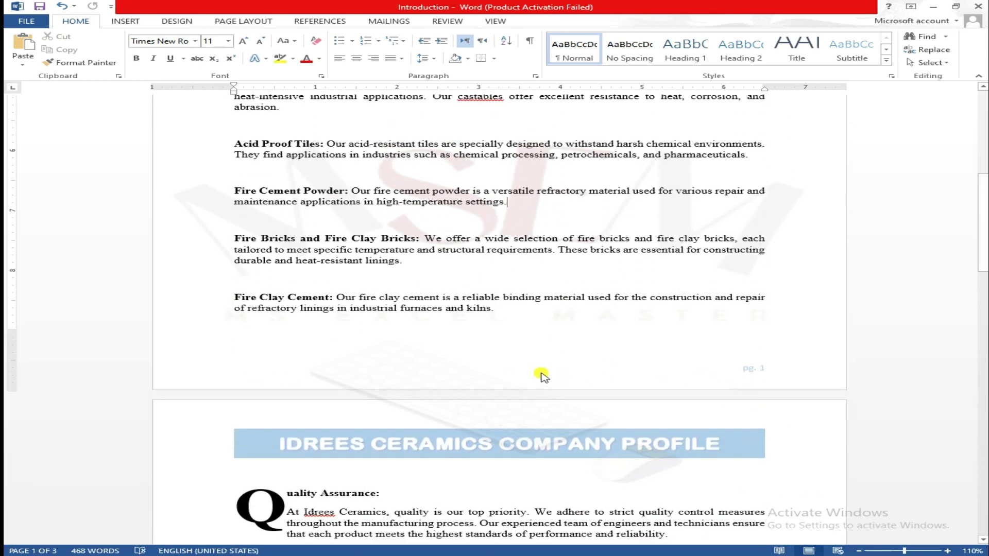
scroll(598, 332, up, 10)
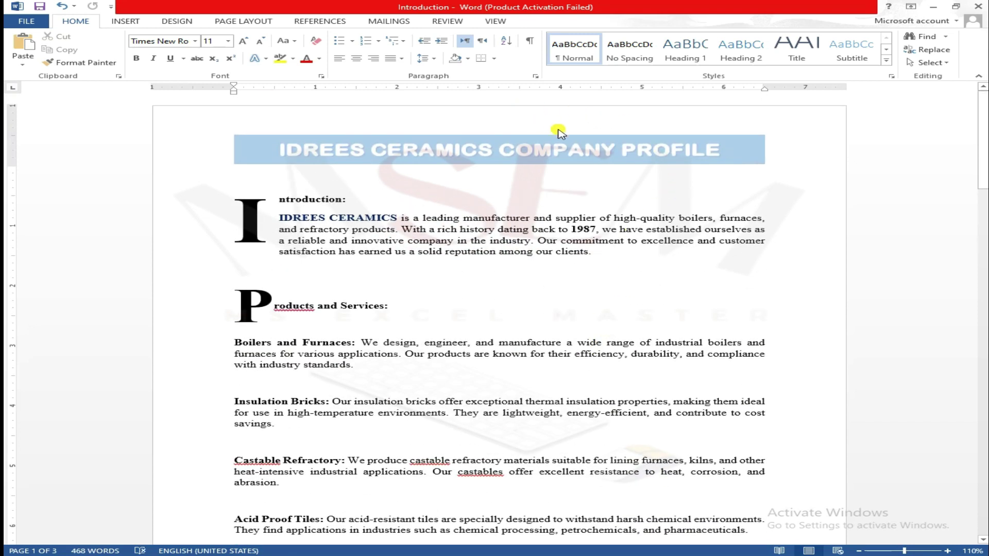
Replace the page header with the built-in Blank (Three Columns) design, select its placeholders and return to the document body
double_click(558, 136)
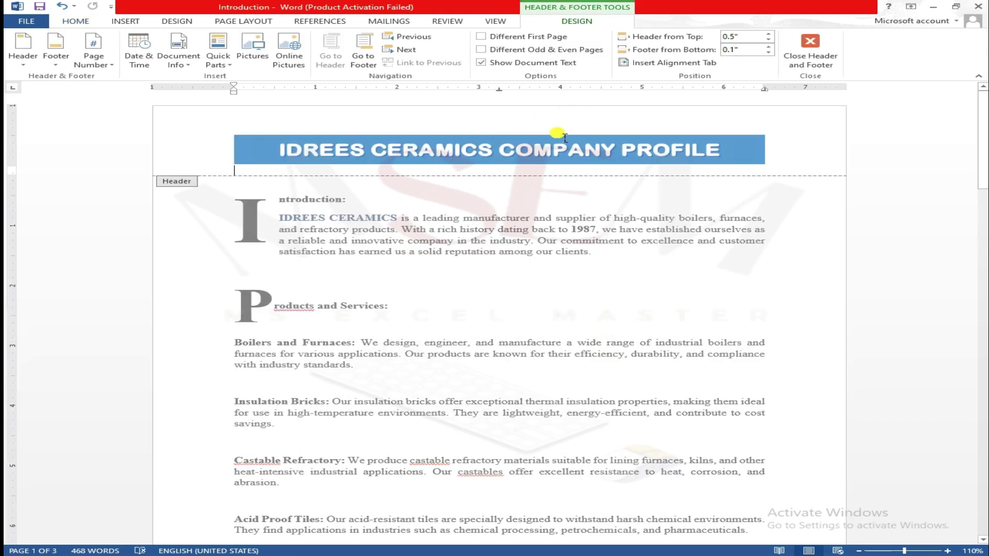
click(15, 66)
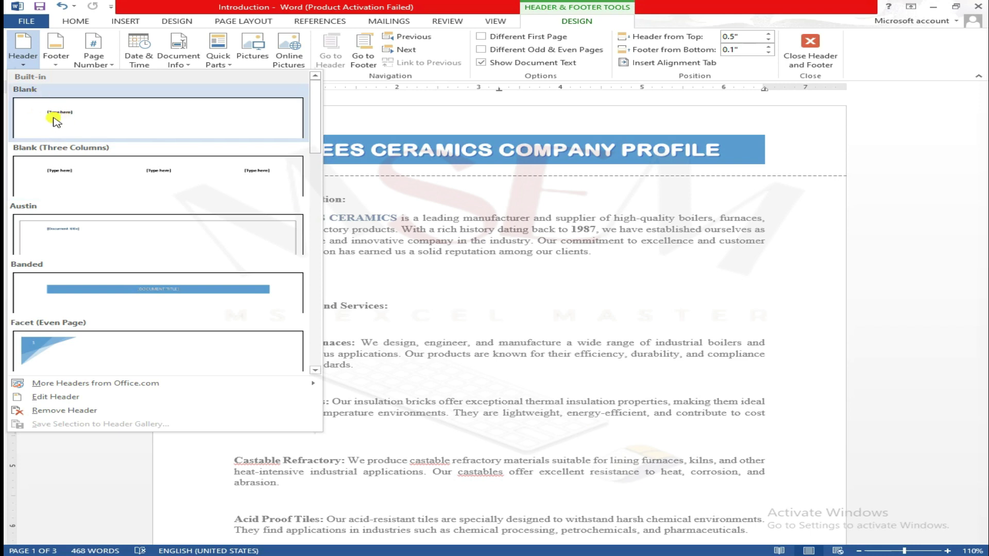
click(117, 176)
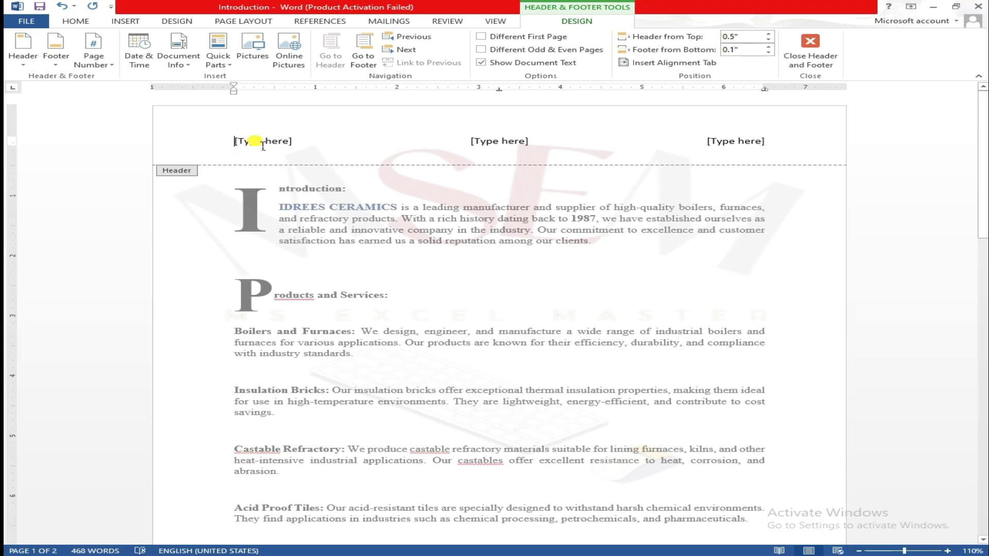
click(510, 153)
click(745, 153)
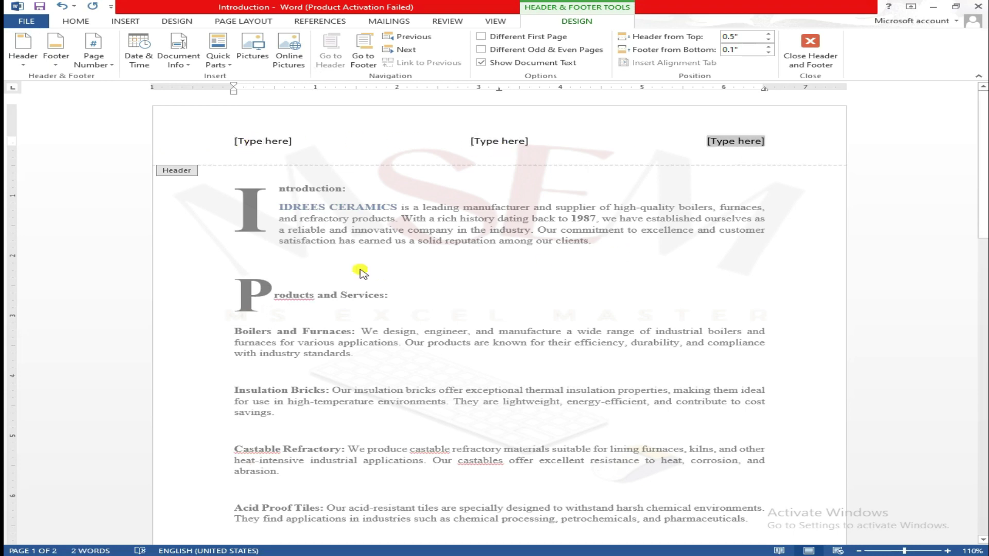
double_click(507, 265)
Check the three-column header and the page-number footer on both pages of the document
scroll(523, 282, down, 5)
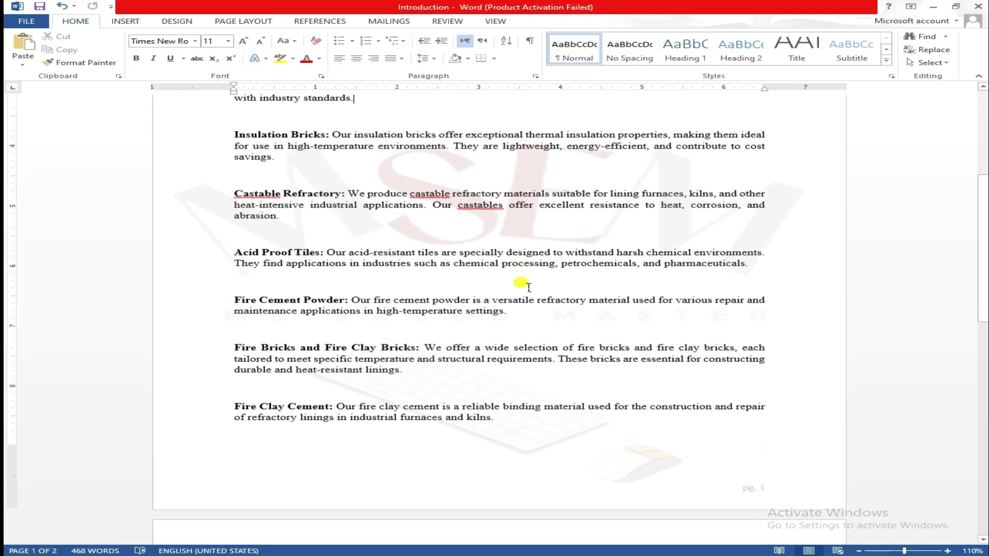
scroll(523, 282, up, 5)
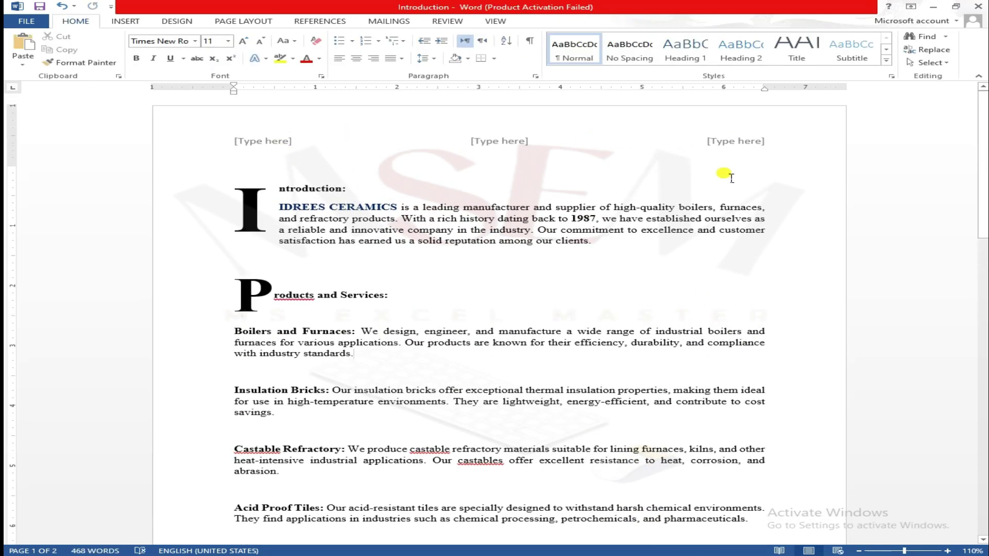
scroll(623, 301, down, 5)
scroll(623, 302, down, 10)
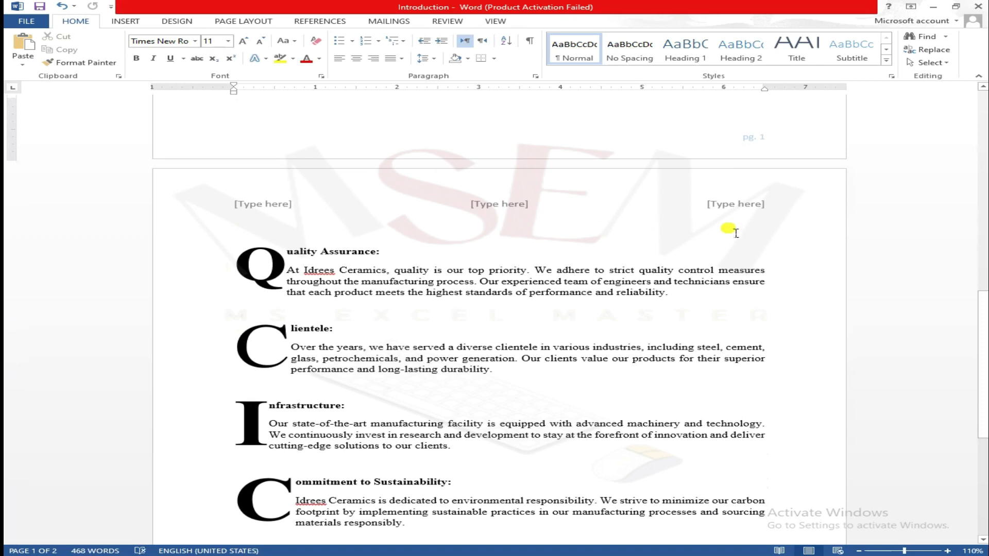
scroll(735, 233, down, 7)
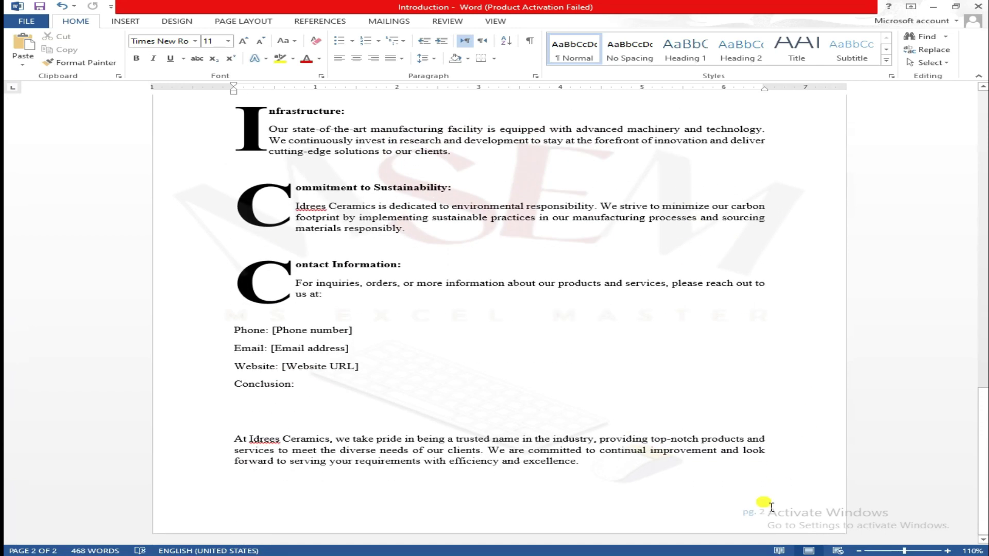
scroll(758, 520, up, 9)
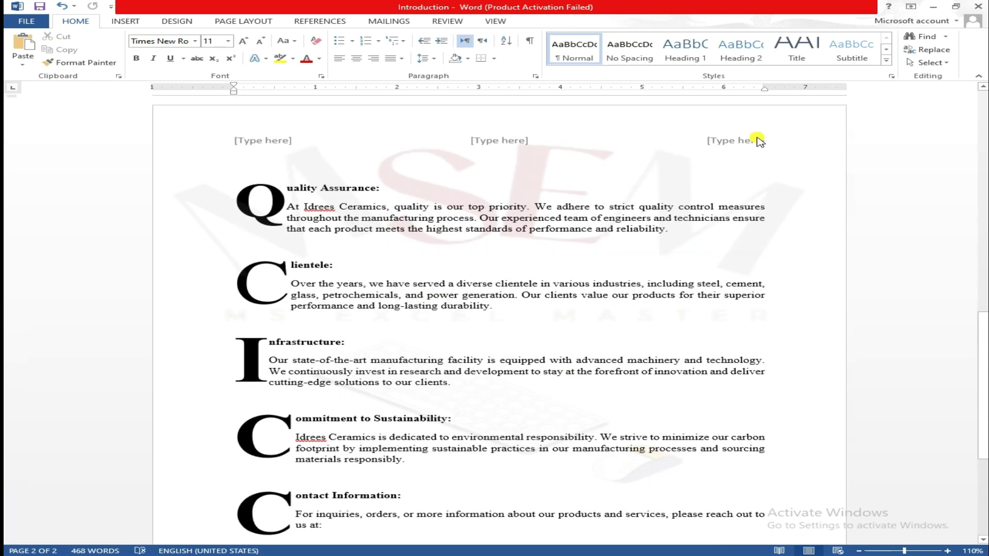
scroll(389, 258, up, 10)
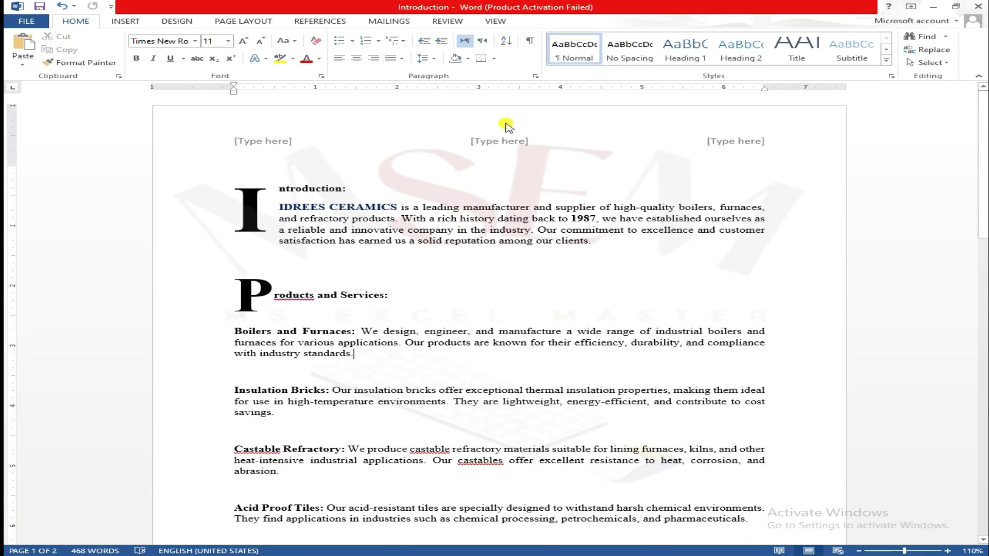
Replace the three-column header with the built-in Banded design and return to the document body
double_click(483, 141)
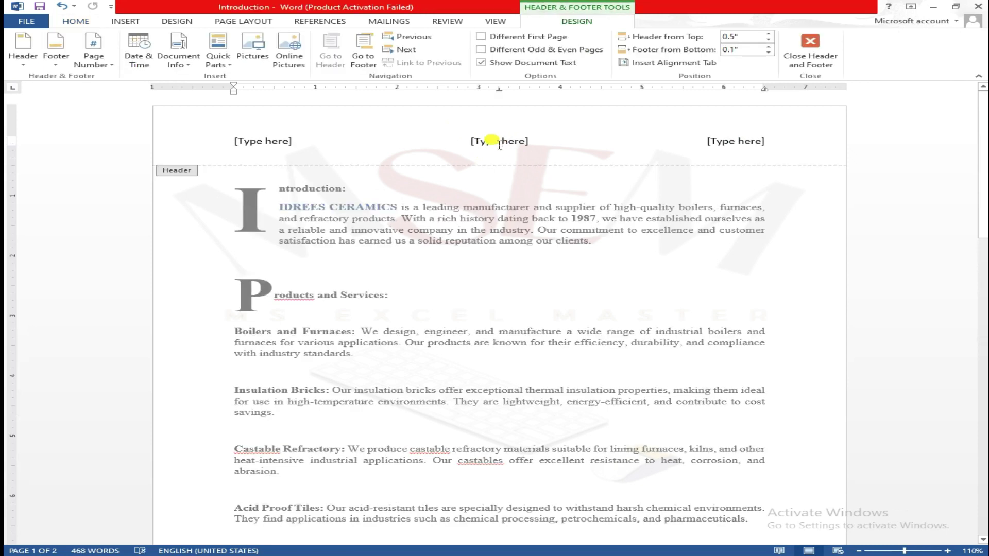
click(23, 60)
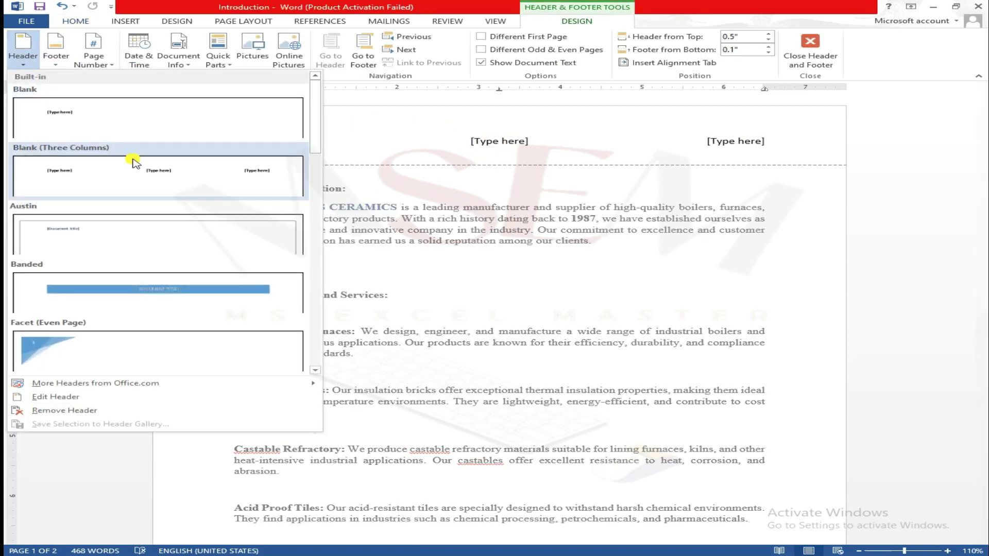
click(137, 280)
click(540, 208)
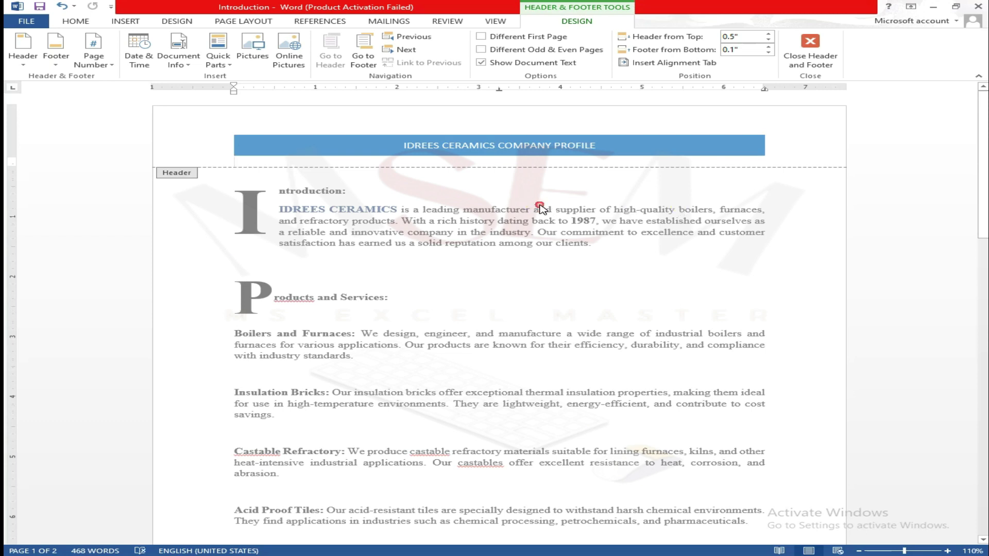
double_click(515, 268)
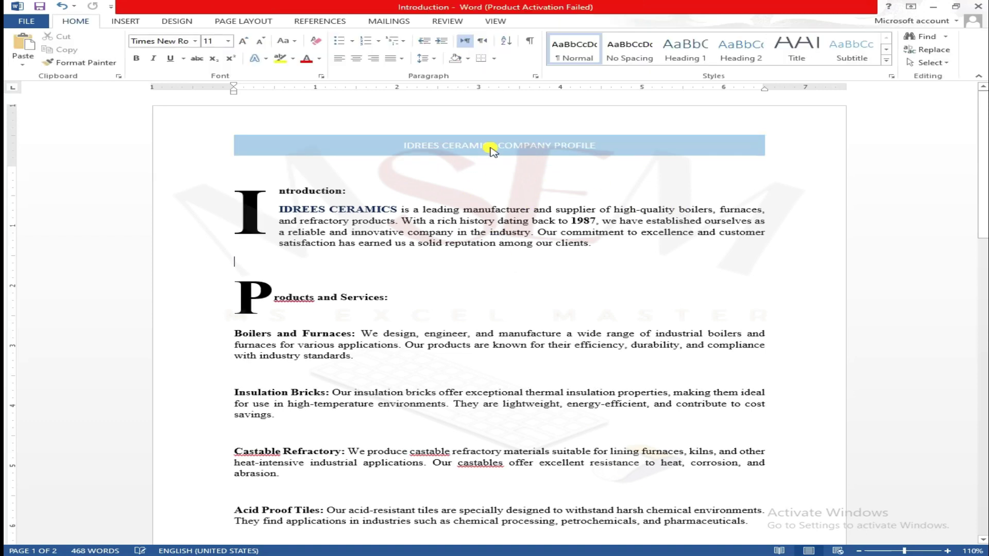
Set the font of the company title in the Banded header to Arial Black
double_click(550, 145)
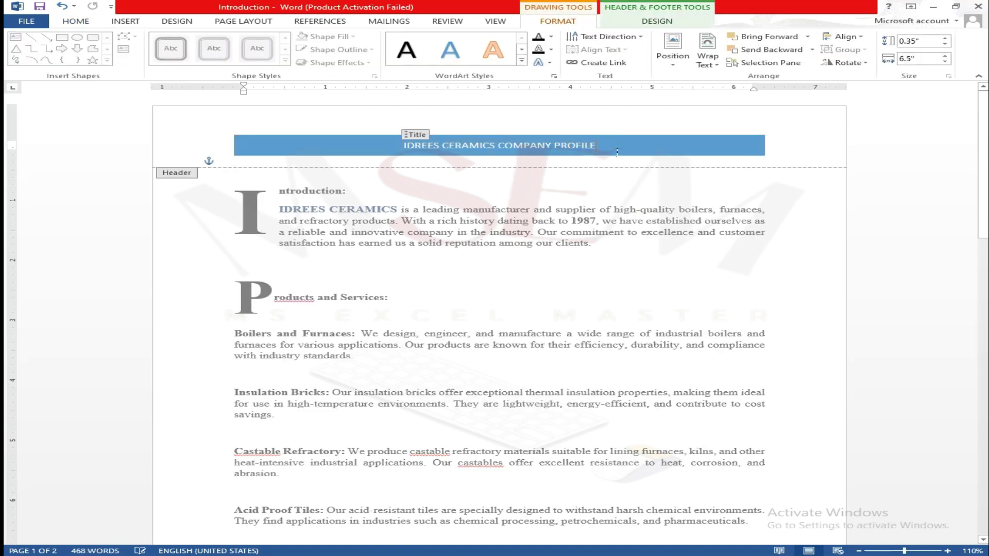
drag(558, 154, 399, 150)
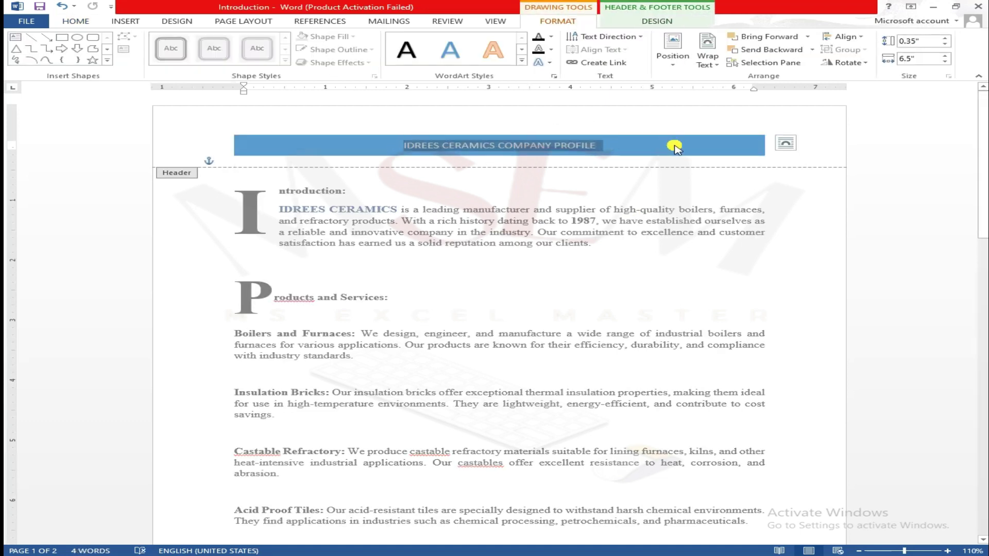
click(78, 22)
click(195, 42)
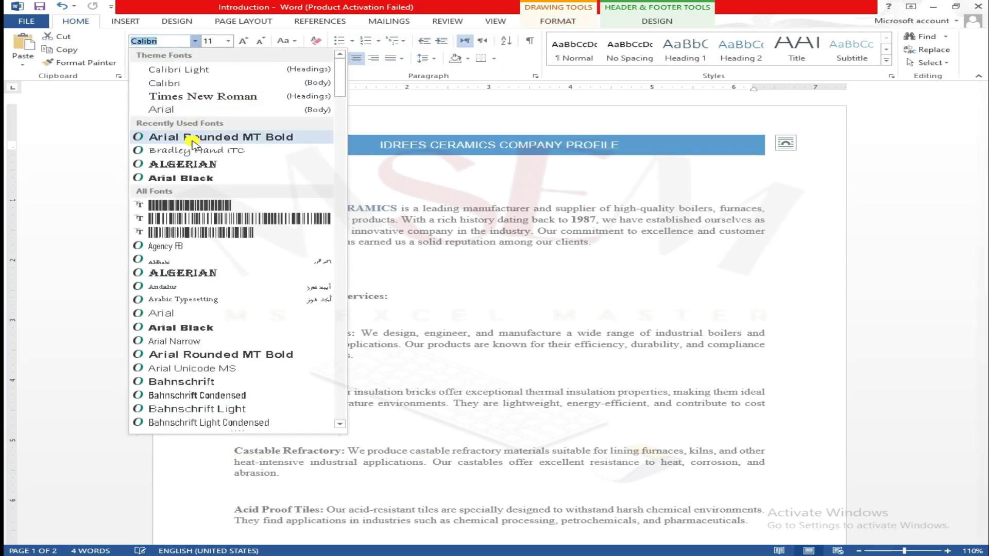
click(184, 179)
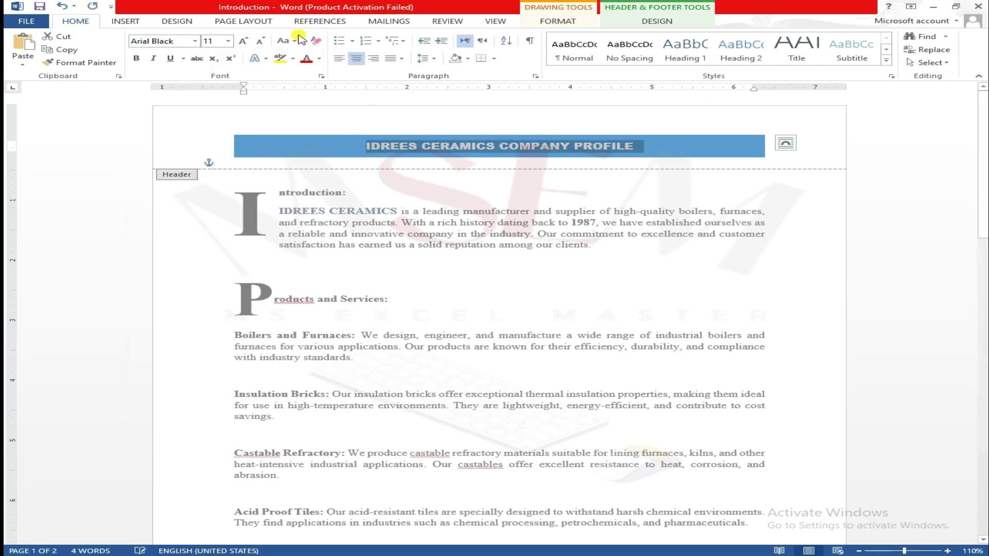
Enlarge the header title to 20 pt and colour its text with the standard red
click(245, 45)
click(244, 45)
click(244, 44)
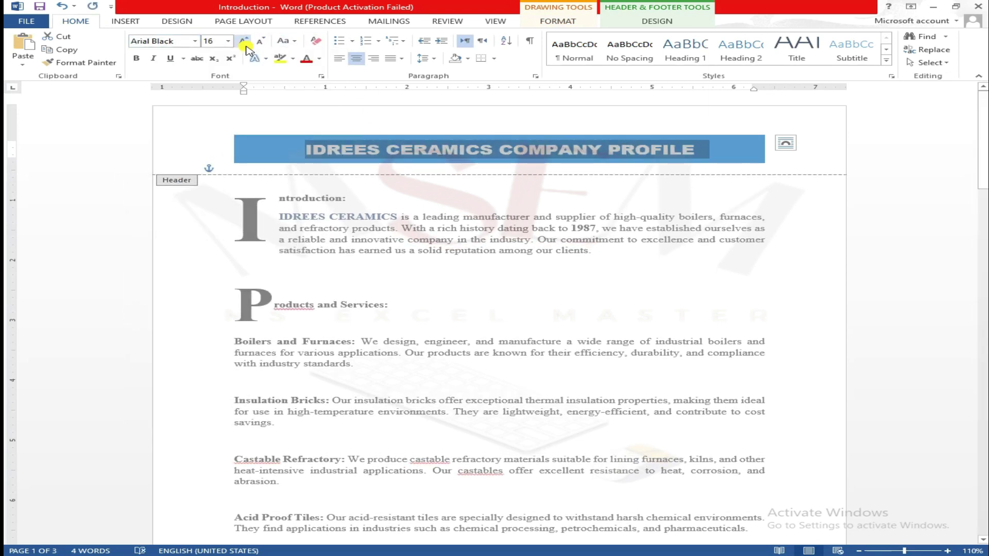
click(244, 44)
click(244, 44)
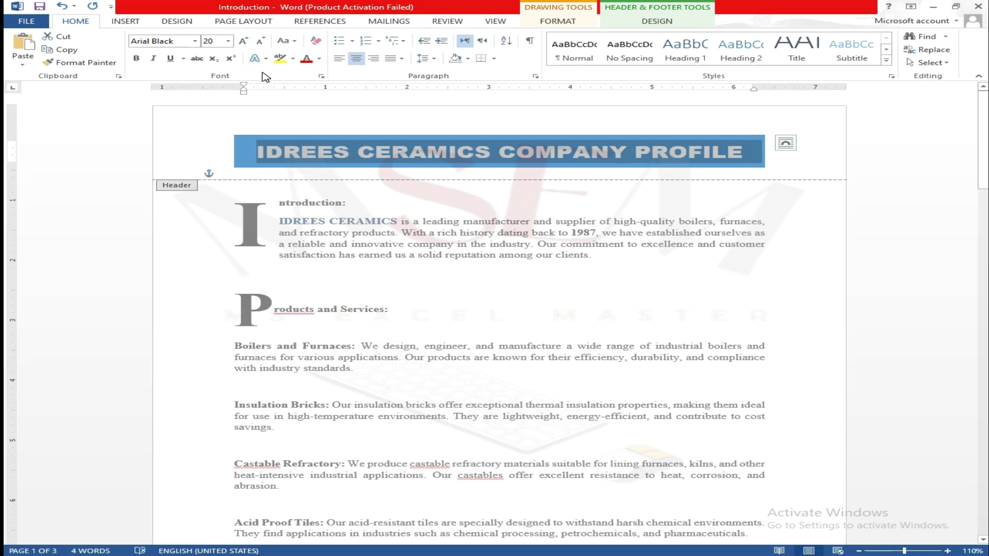
click(320, 59)
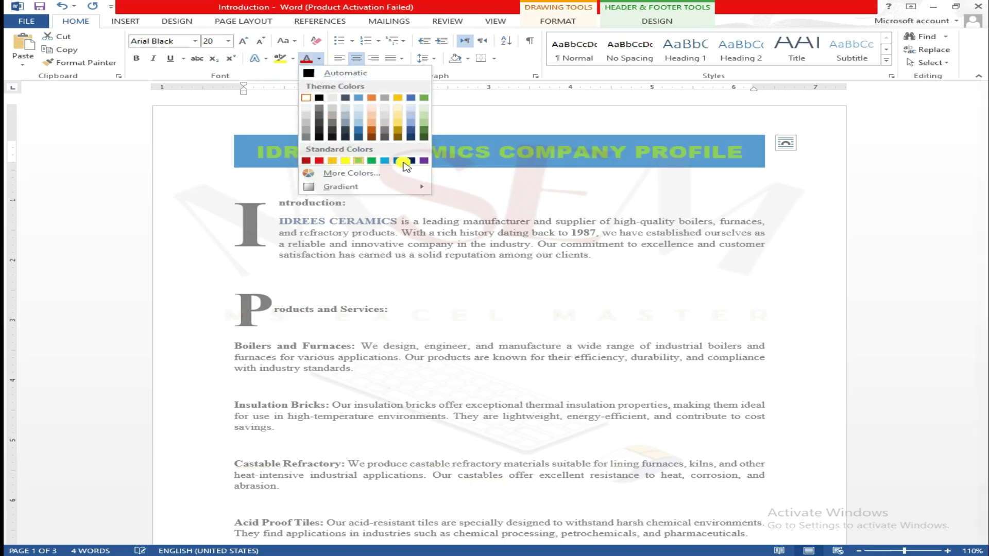
click(319, 161)
click(404, 194)
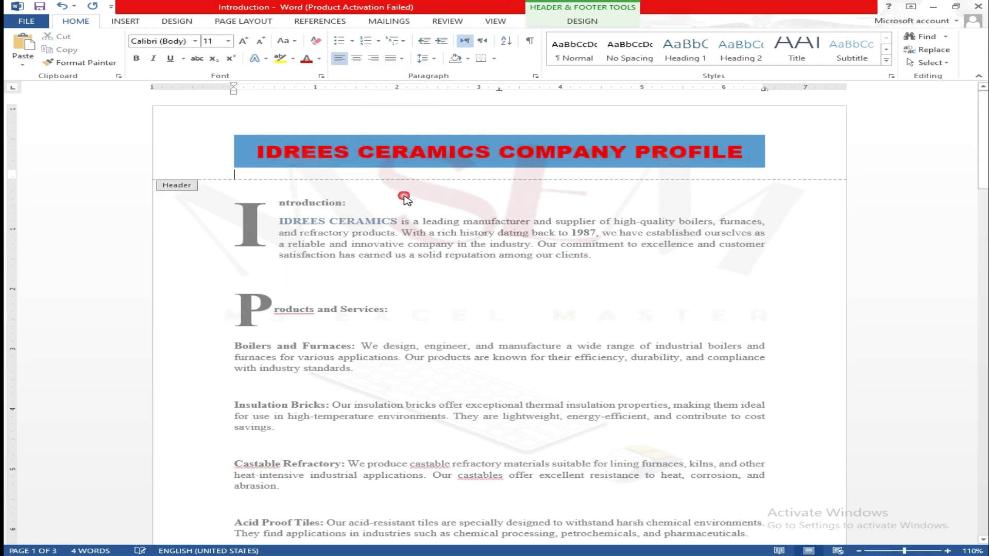
Insert an automatically updating date in the 7/20/2023 format at the left end of page 1's footer
click(587, 15)
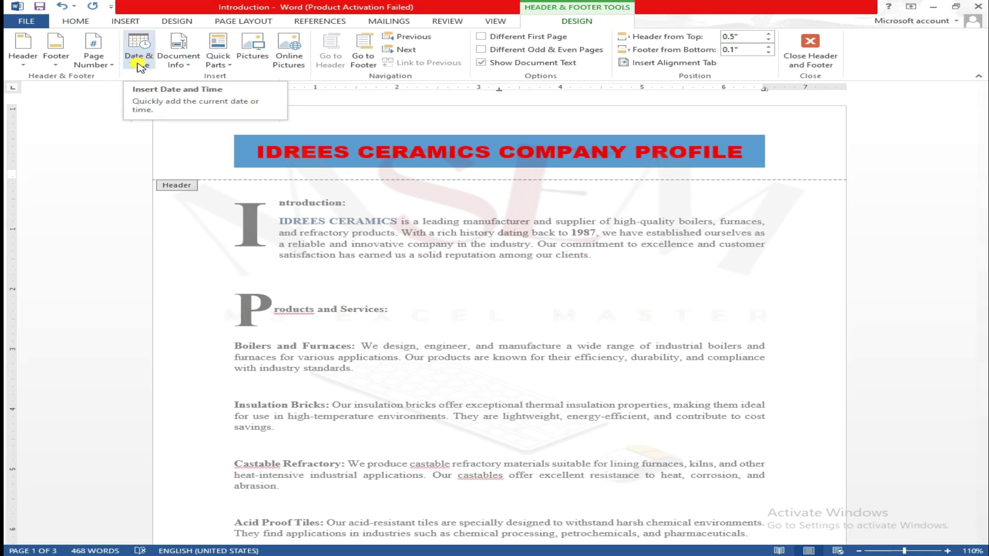
scroll(353, 214, down, 10)
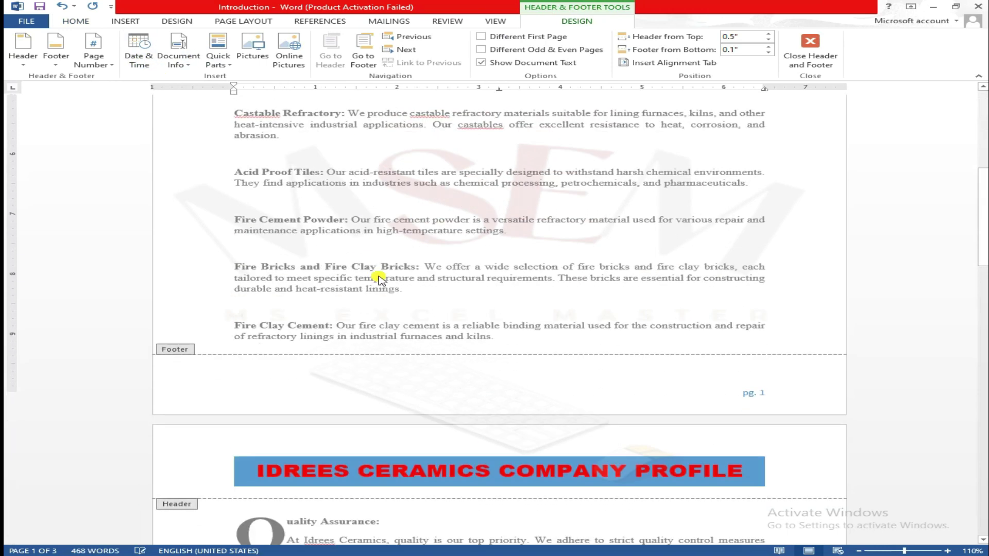
click(441, 376)
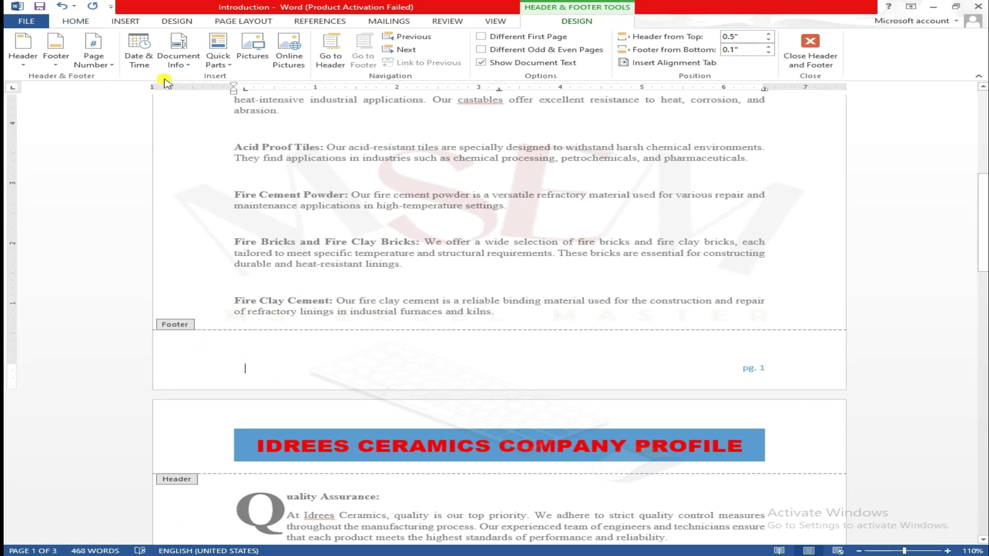
click(139, 56)
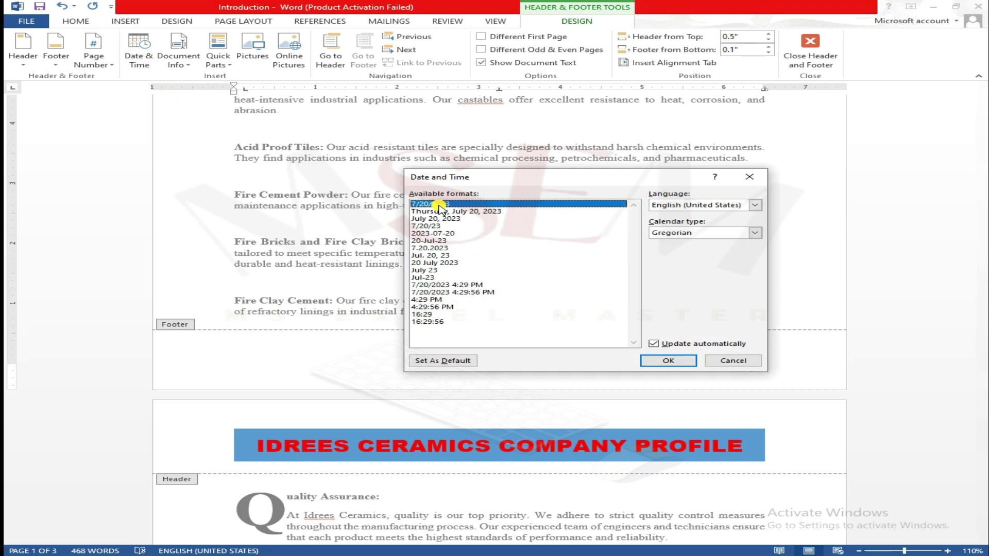
click(659, 362)
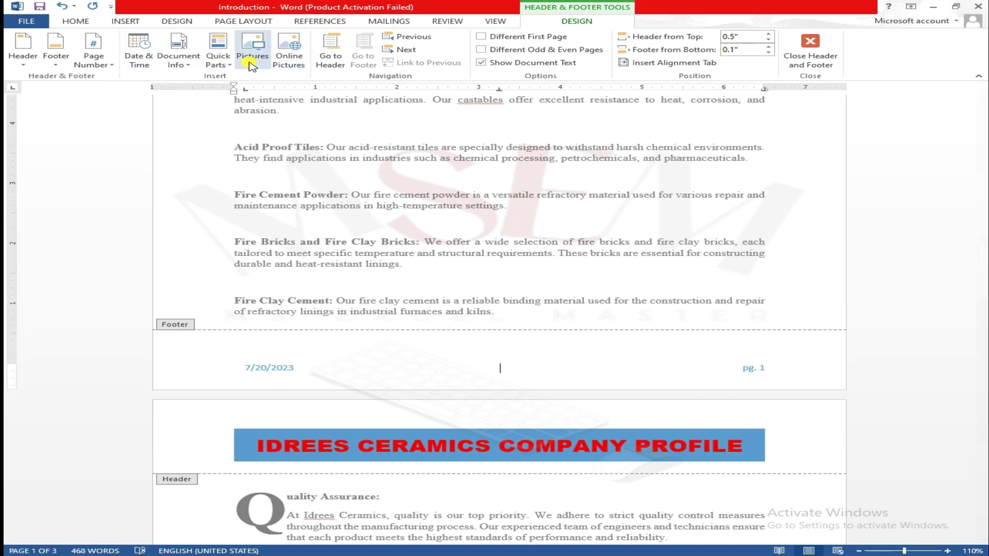
click(218, 58)
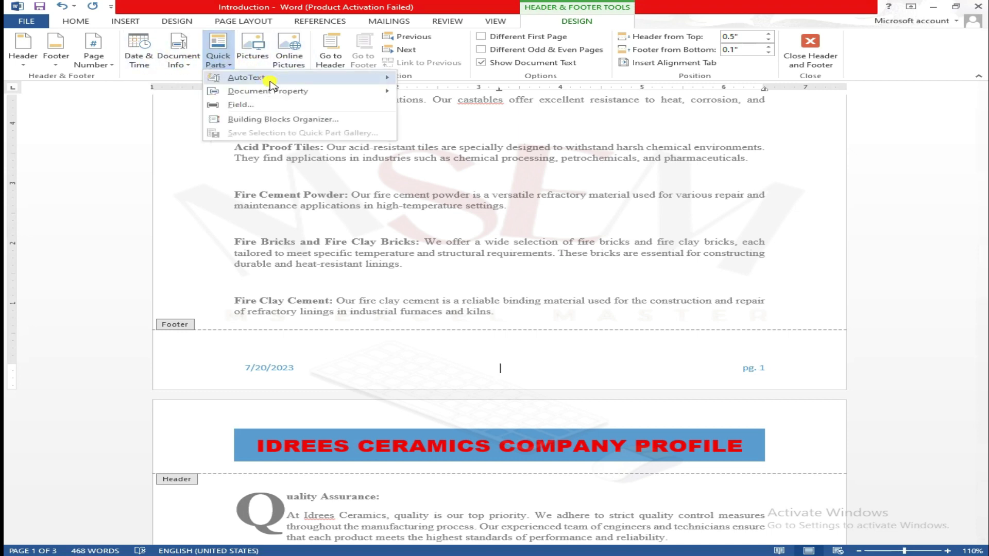
mouse_move(261, 85)
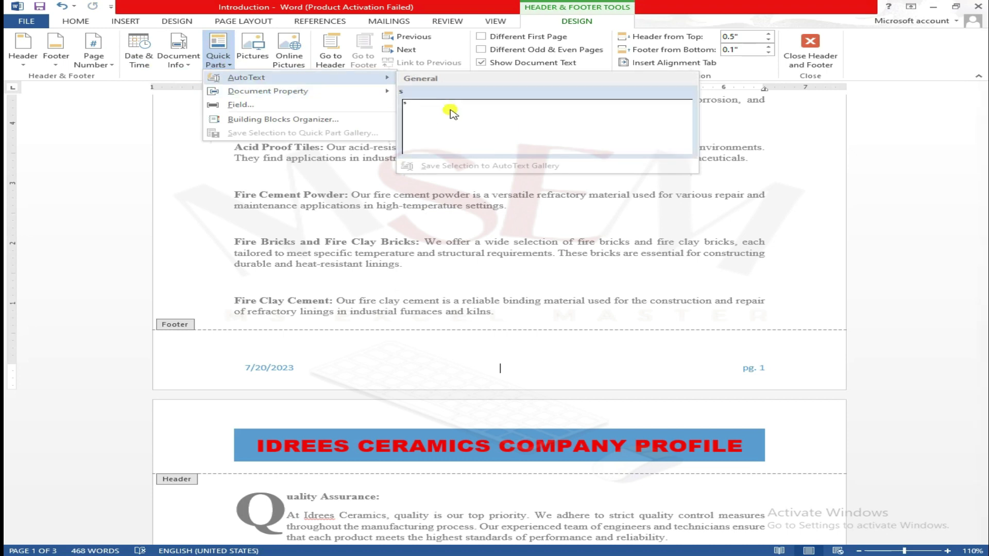
click(334, 227)
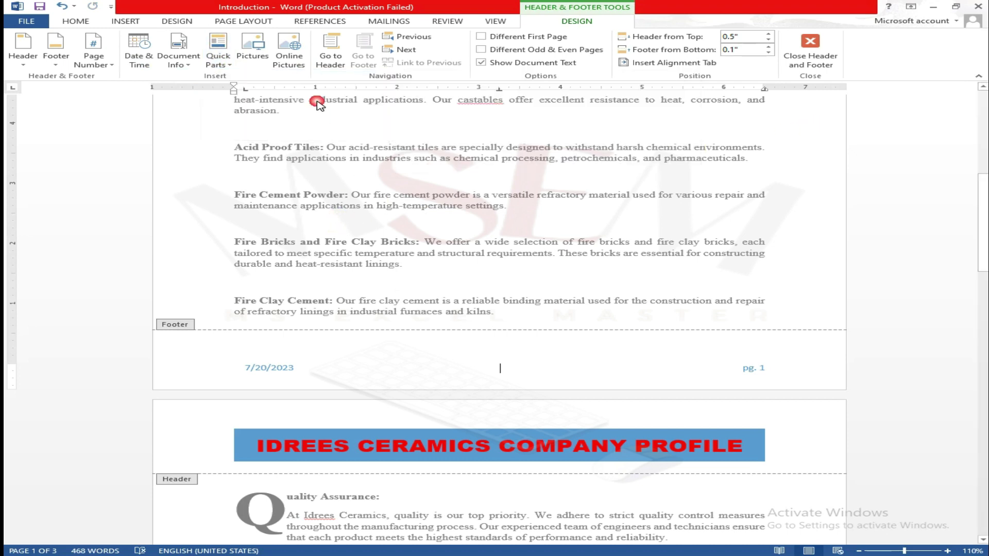
Switch from page 1's footer to its header, back to the footer, and return to the header area
click(328, 52)
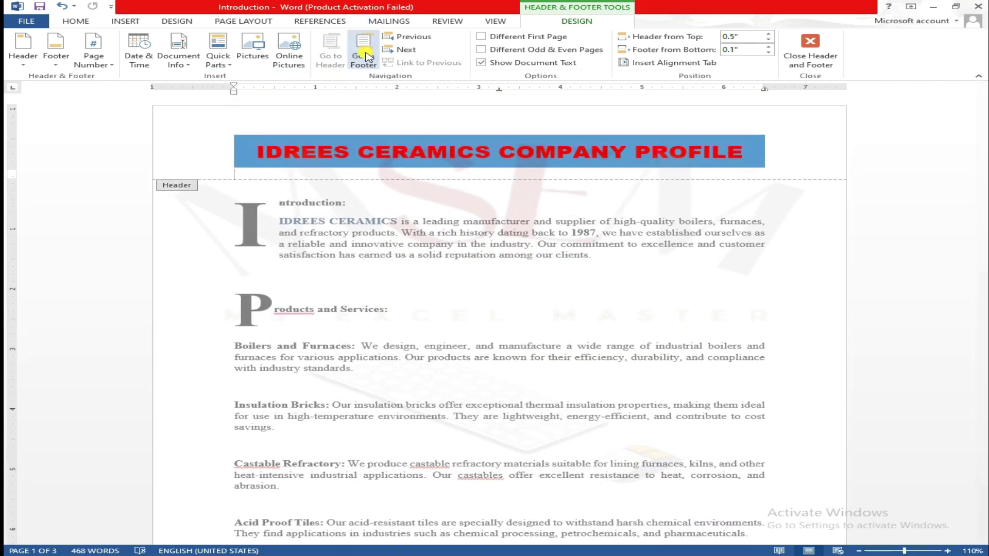
click(371, 56)
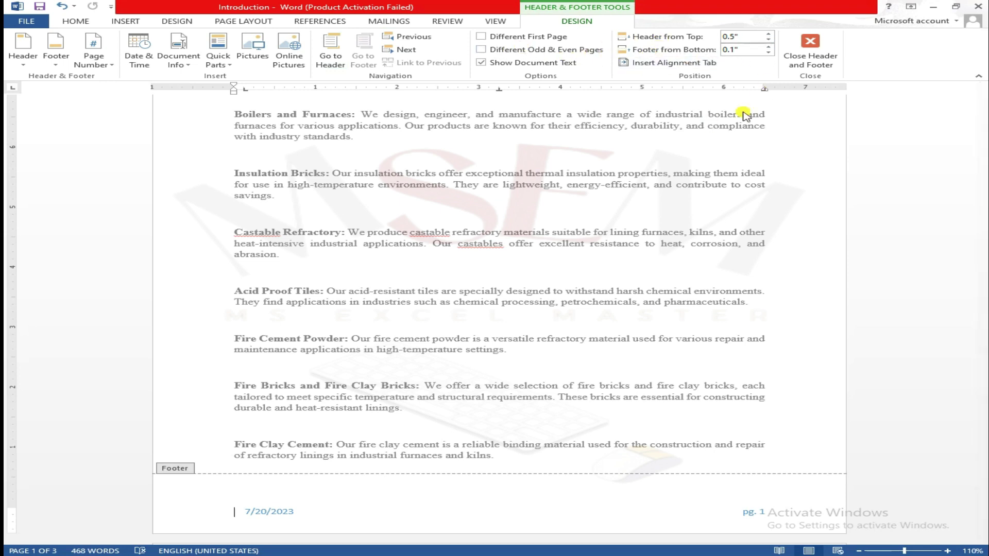
scroll(649, 288, up, 8)
scroll(580, 350, up, 1)
double_click(783, 154)
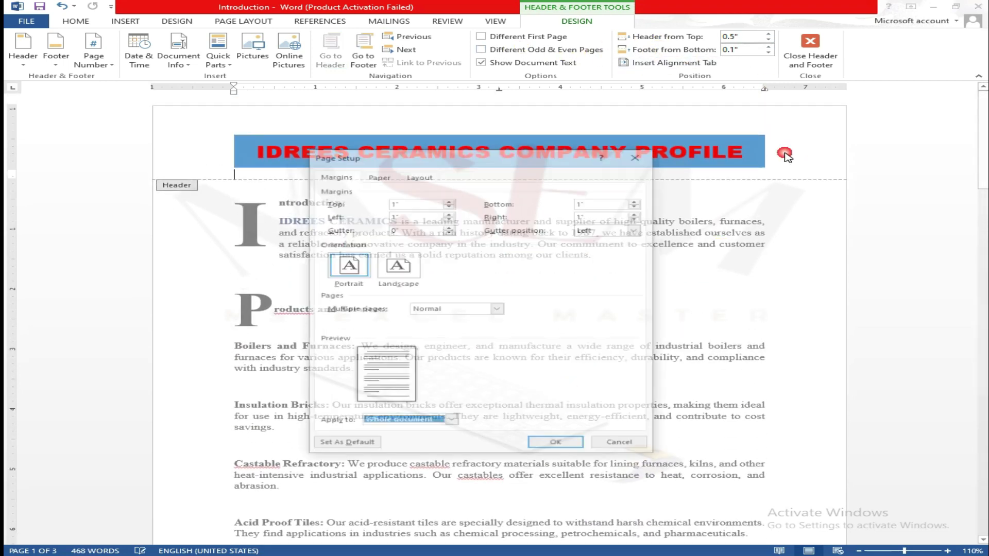
click(638, 155)
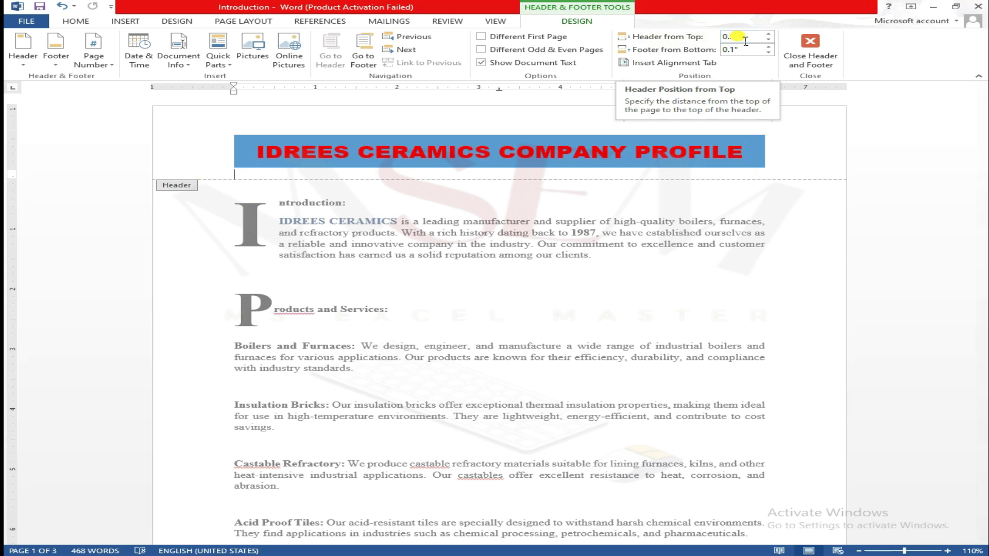
Set the header's distance from the top of the page to 0.4"
click(769, 40)
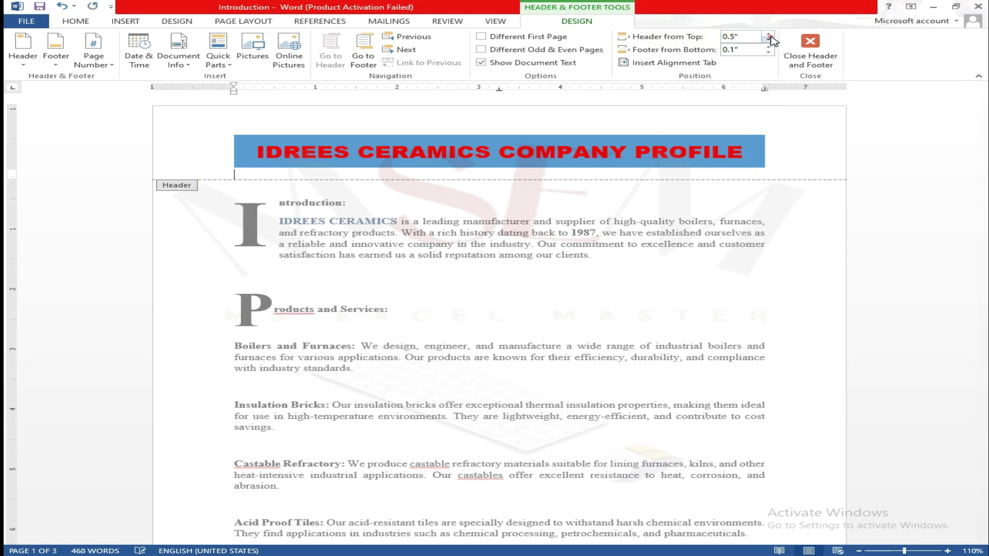
click(769, 39)
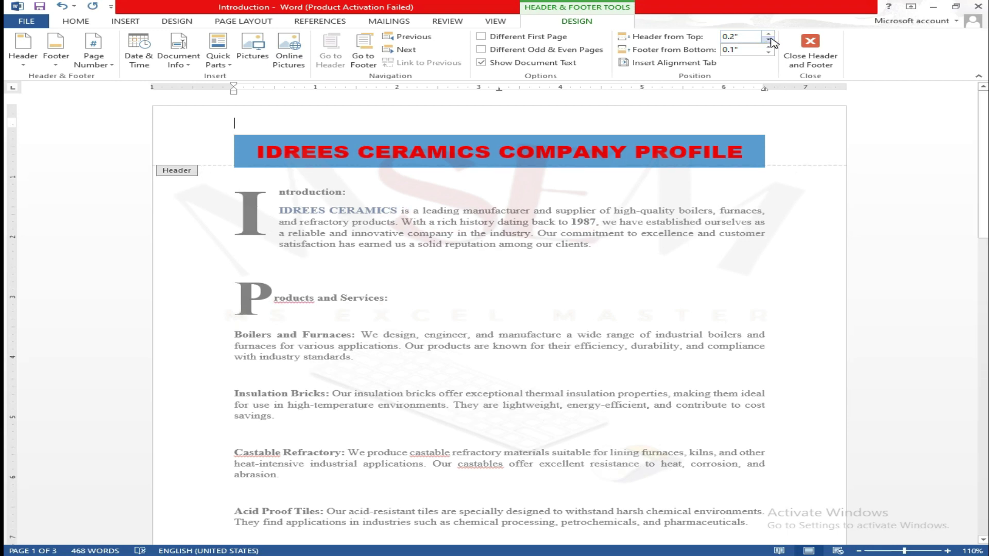
double_click(769, 35)
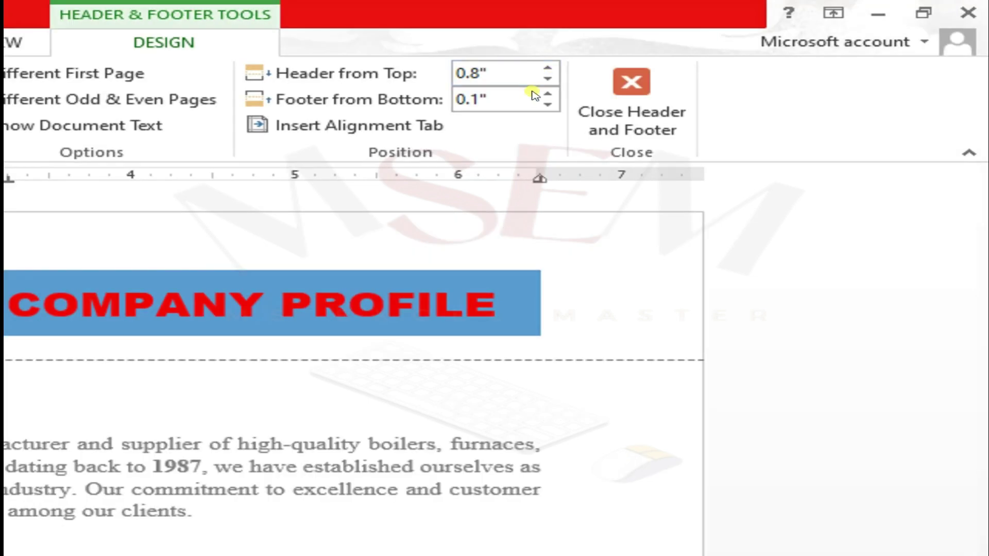
click(547, 79)
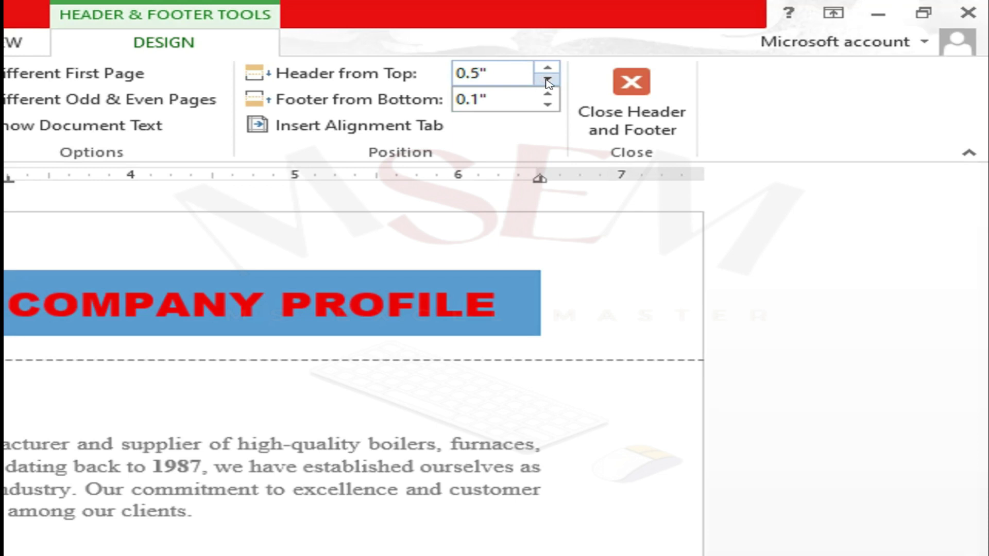
click(548, 80)
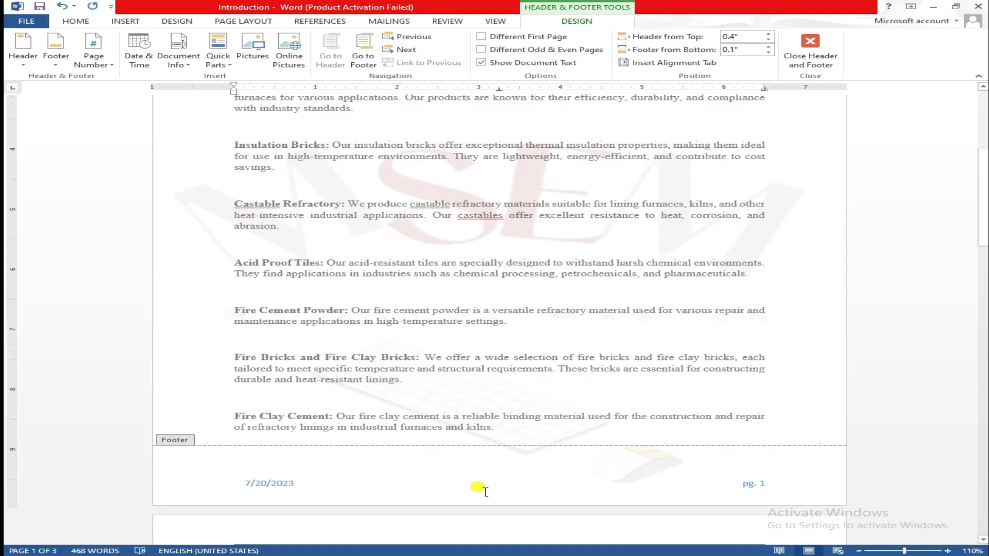
Try a footer distance of 0.2" from the bottom of the page and set it back to 0.1"
click(788, 468)
click(767, 46)
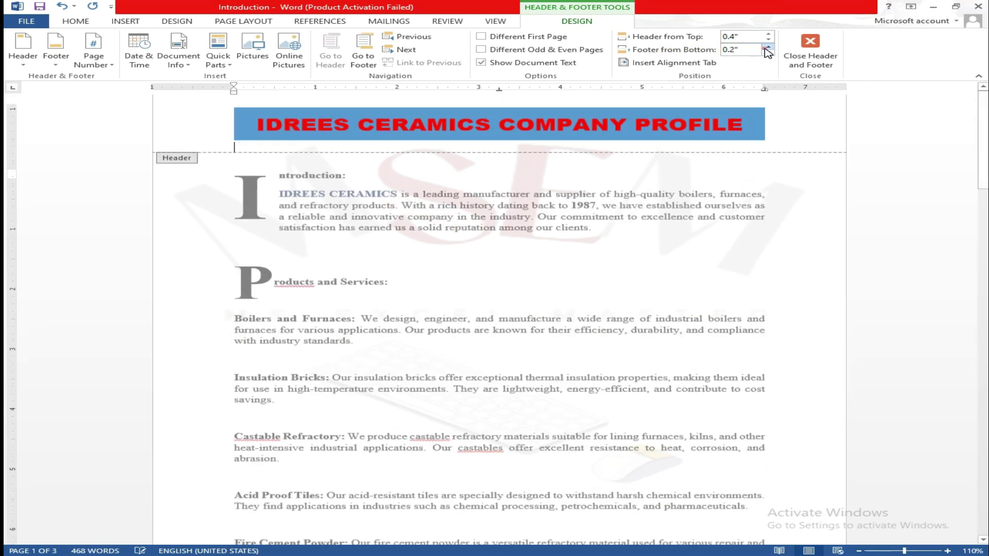
click(769, 52)
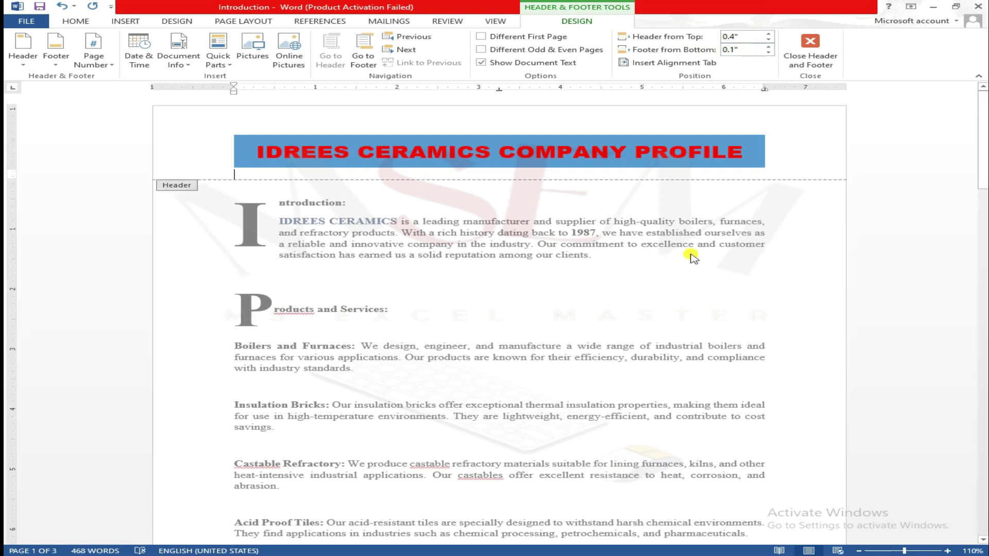
Return to editing the document body and review the header and footer across pages 1 and 2
double_click(554, 327)
scroll(375, 276, down, 10)
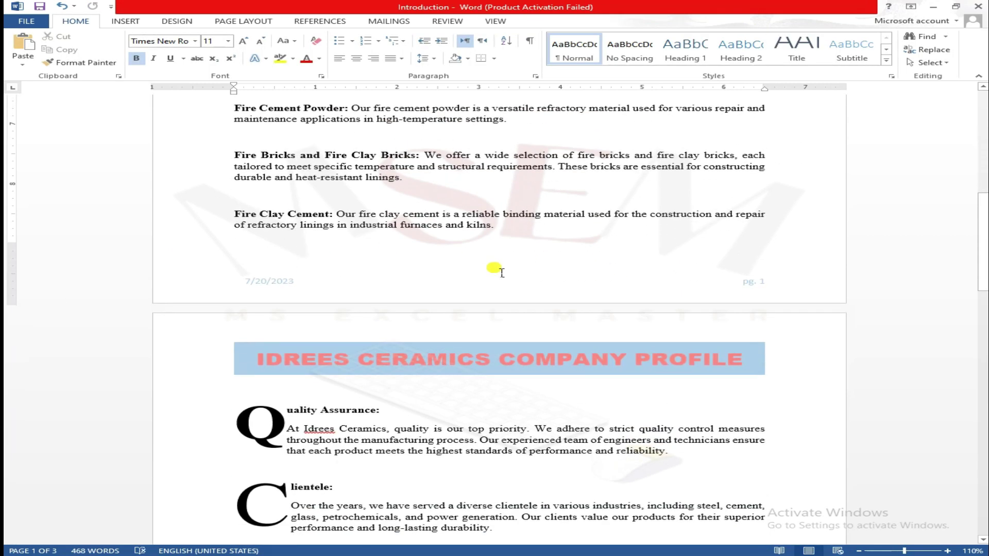
scroll(502, 272, down, 5)
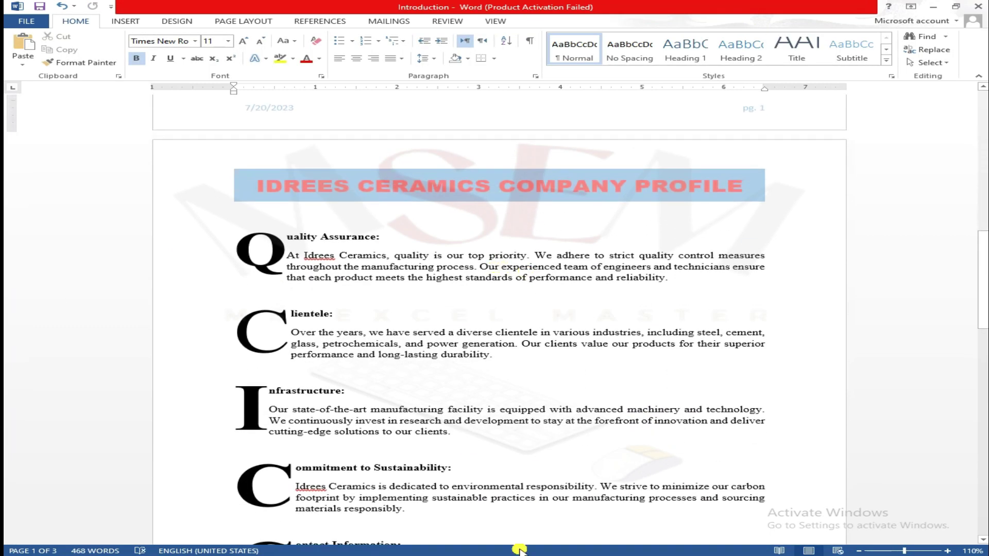